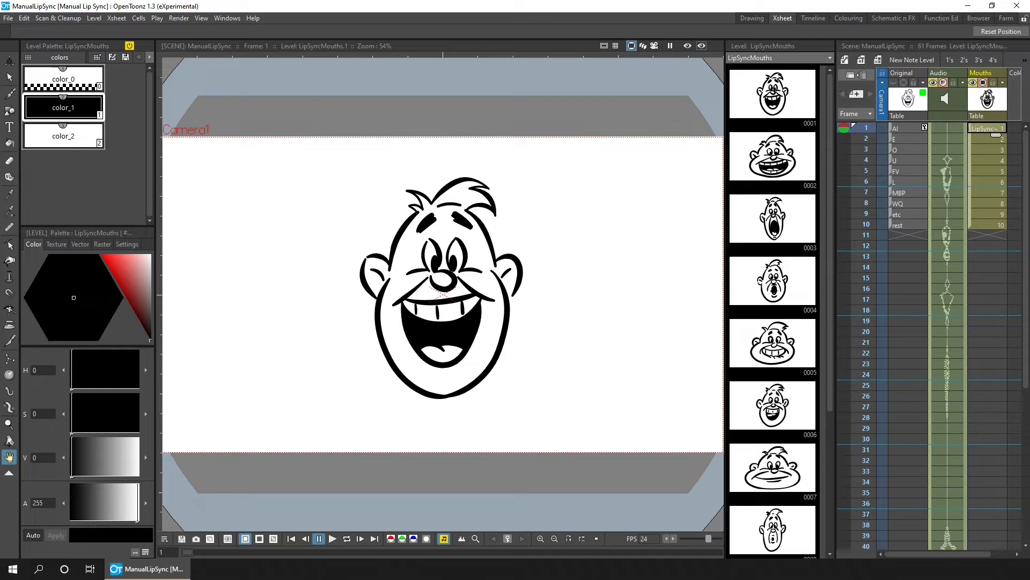
Play the ten mouth drawings once, stop back at frame 1, and select the Audio column
click(333, 538)
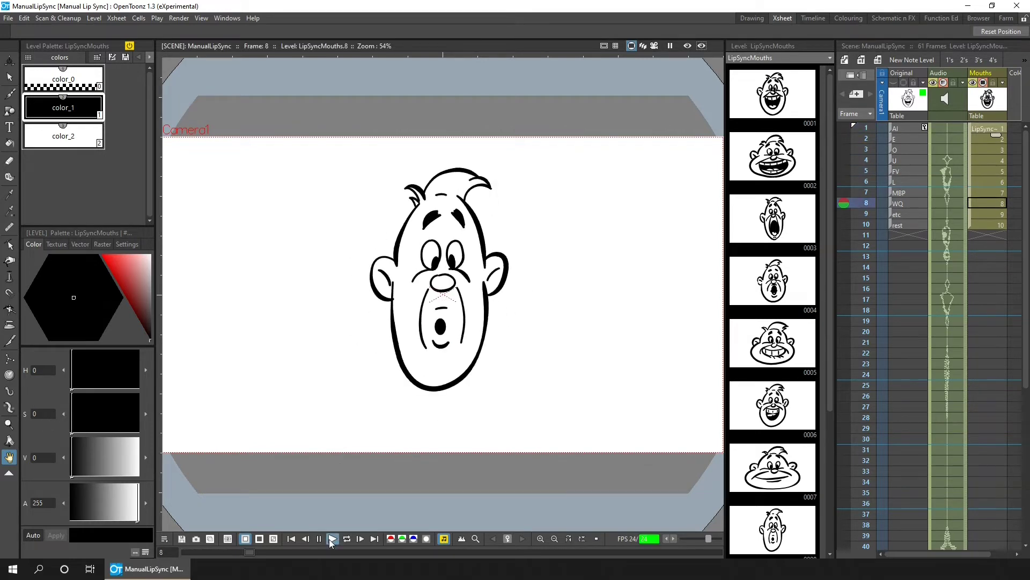
click(290, 538)
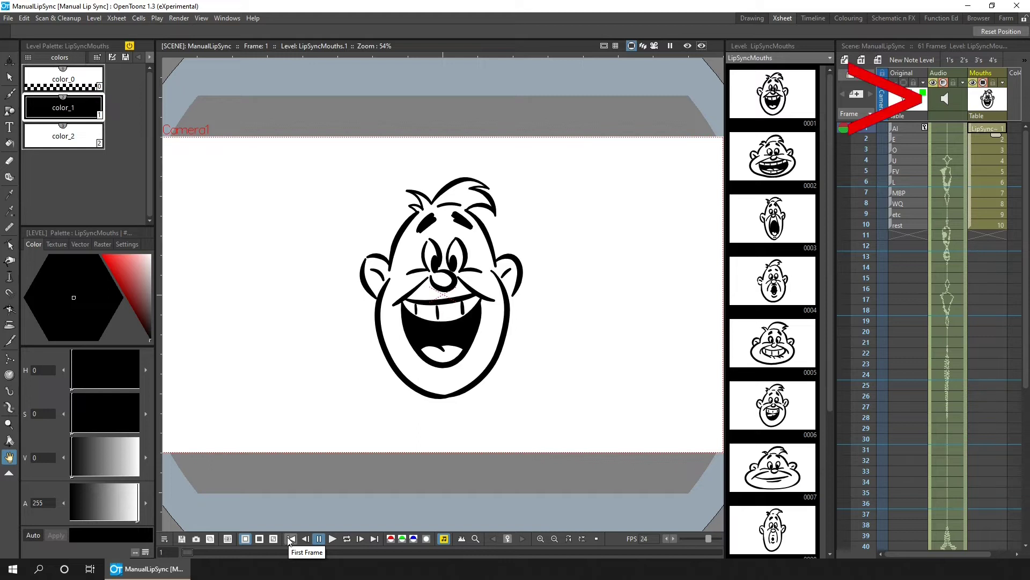
click(948, 99)
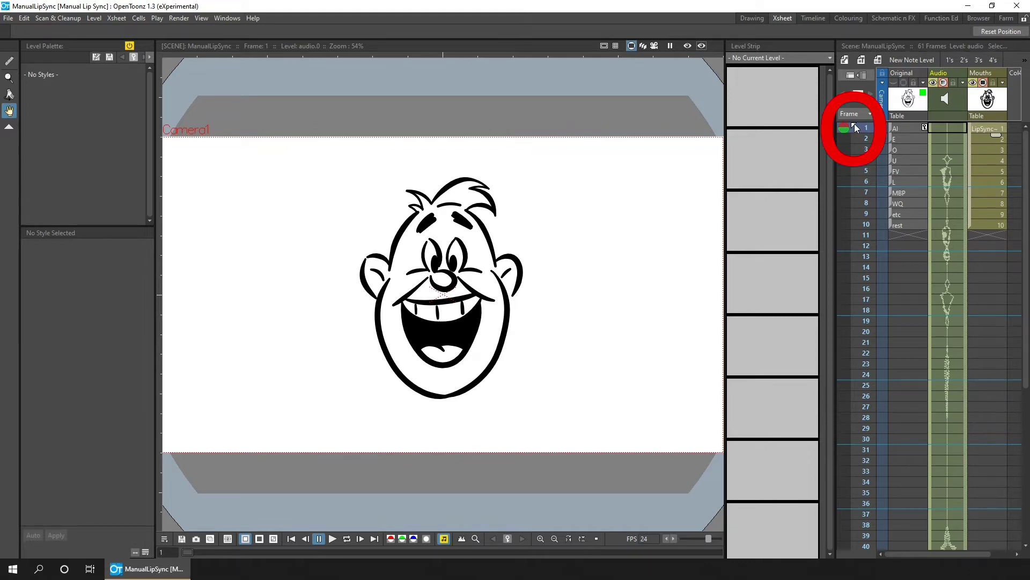
Toggle between the Timeline and Xsheet layouts and move the onion-skin marker down to frame 4
click(813, 19)
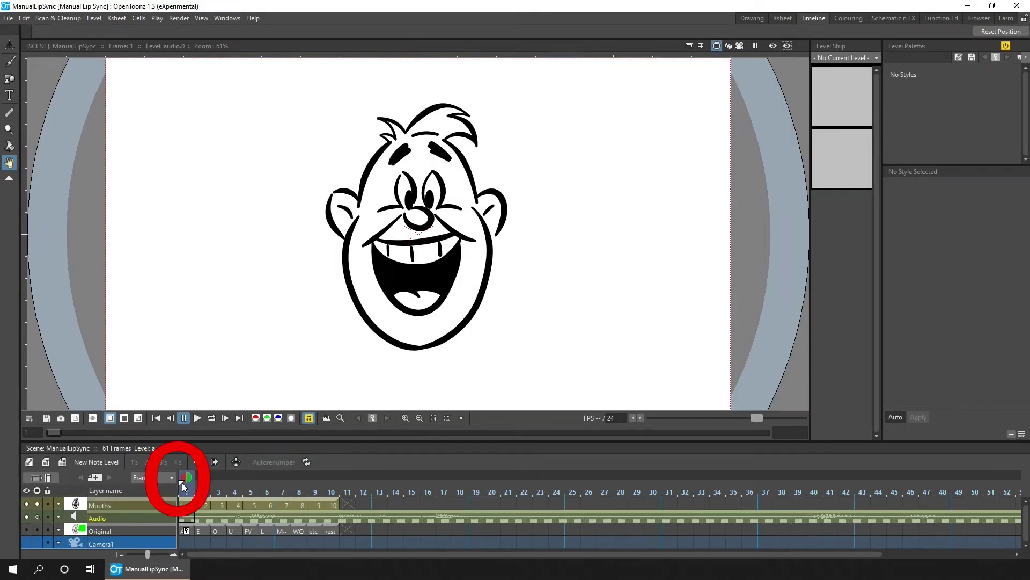
click(782, 19)
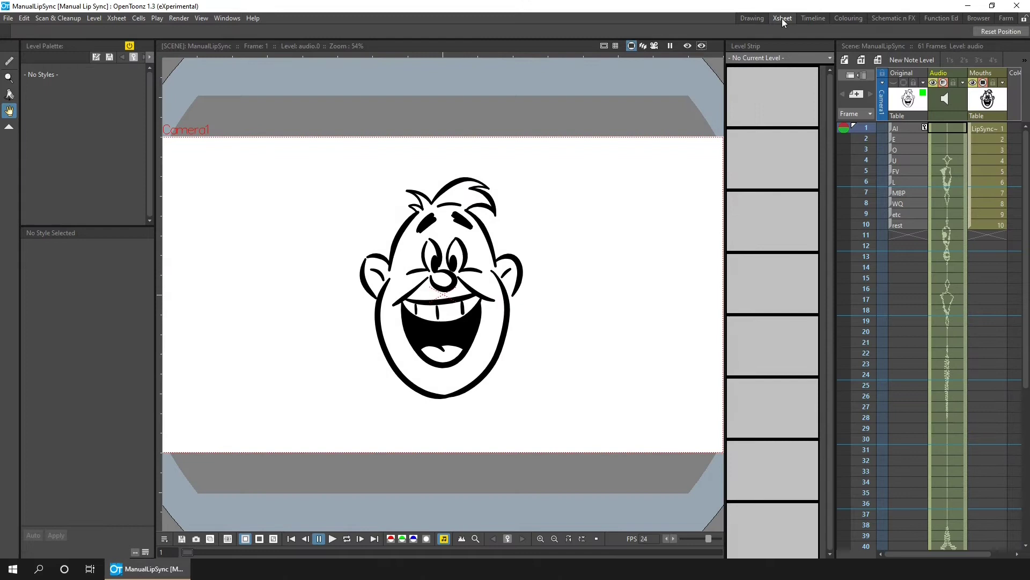
drag(853, 127, 853, 160)
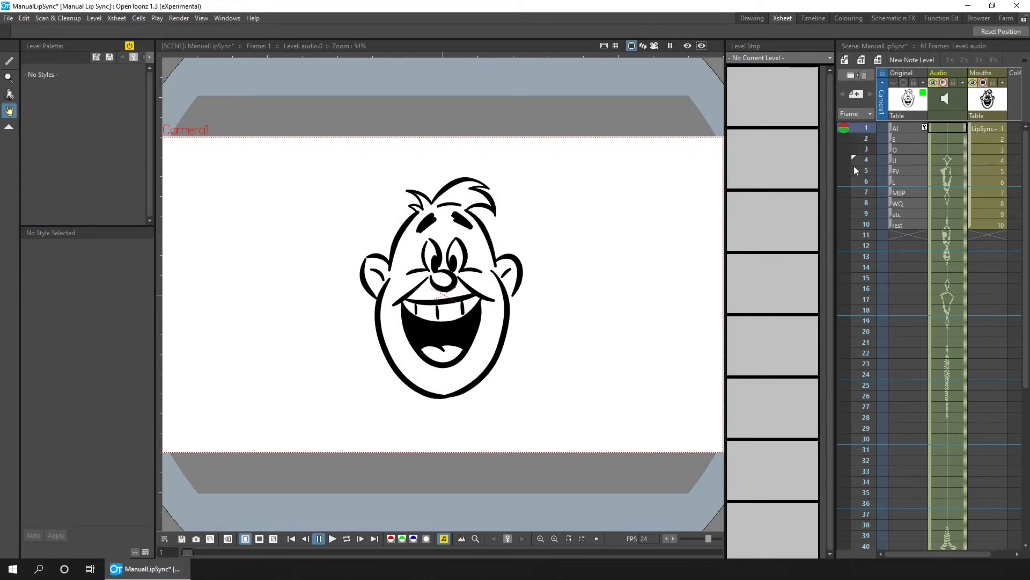
scroll(857, 537, down, 5)
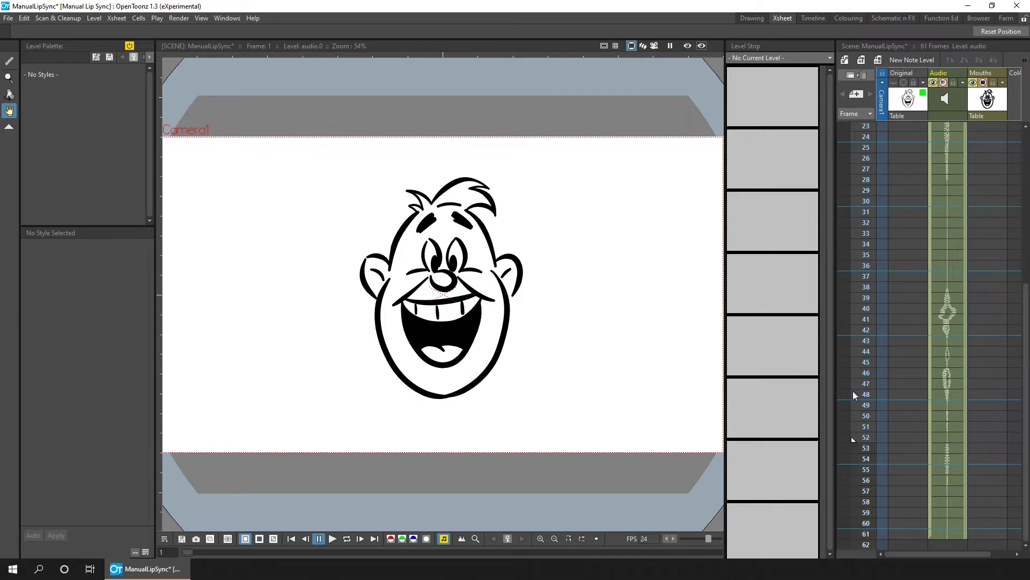
drag(1022, 409, 1010, 273)
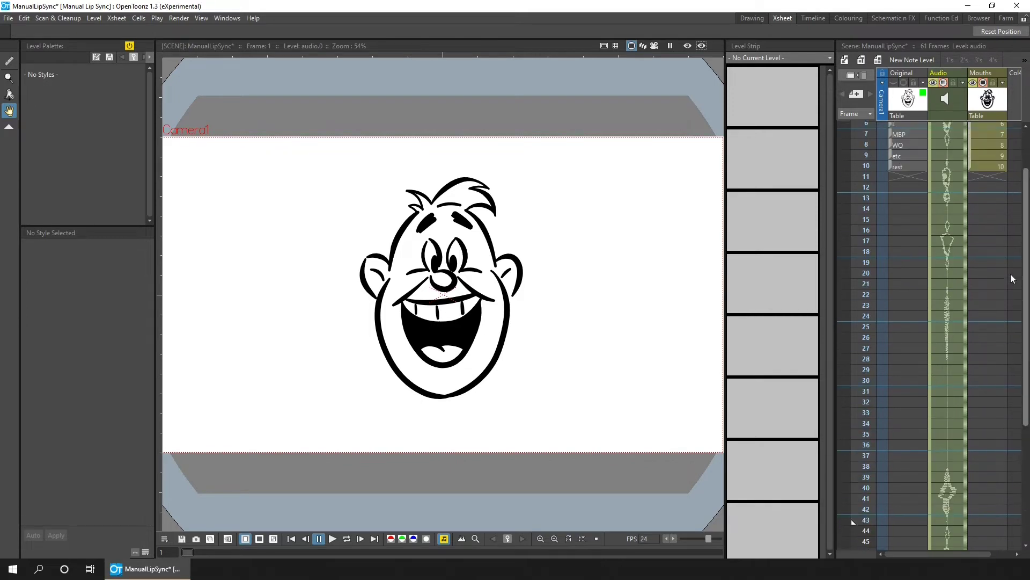
Mark a play range from frame 6 to frame 11 and play the scene through it
right_click(864, 181)
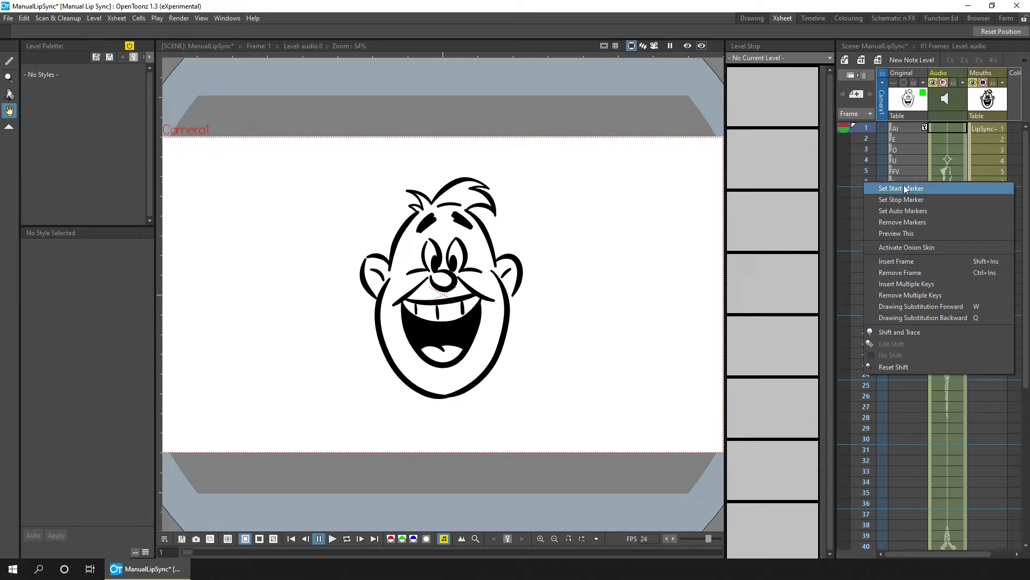
click(909, 199)
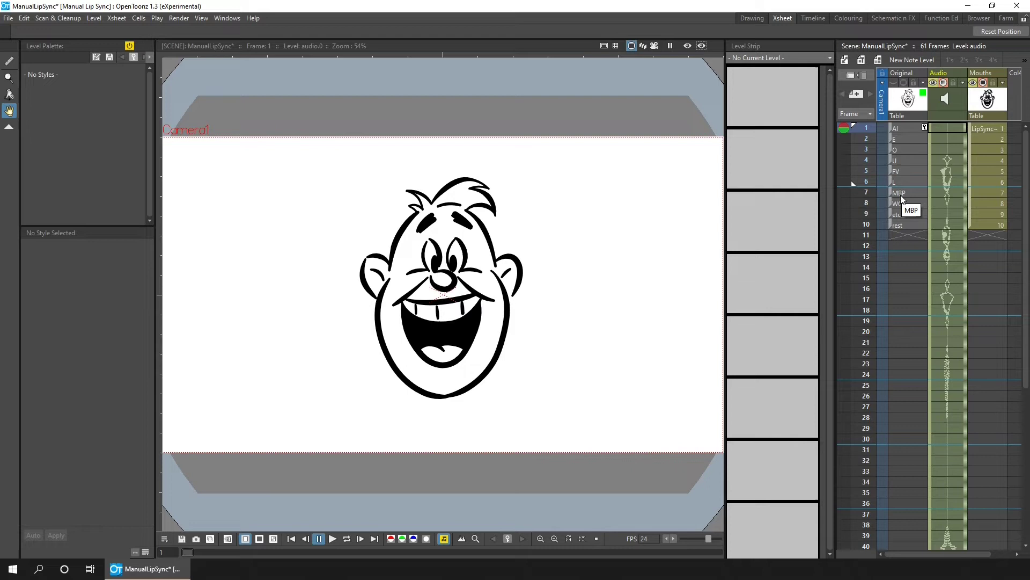
drag(854, 185, 854, 238)
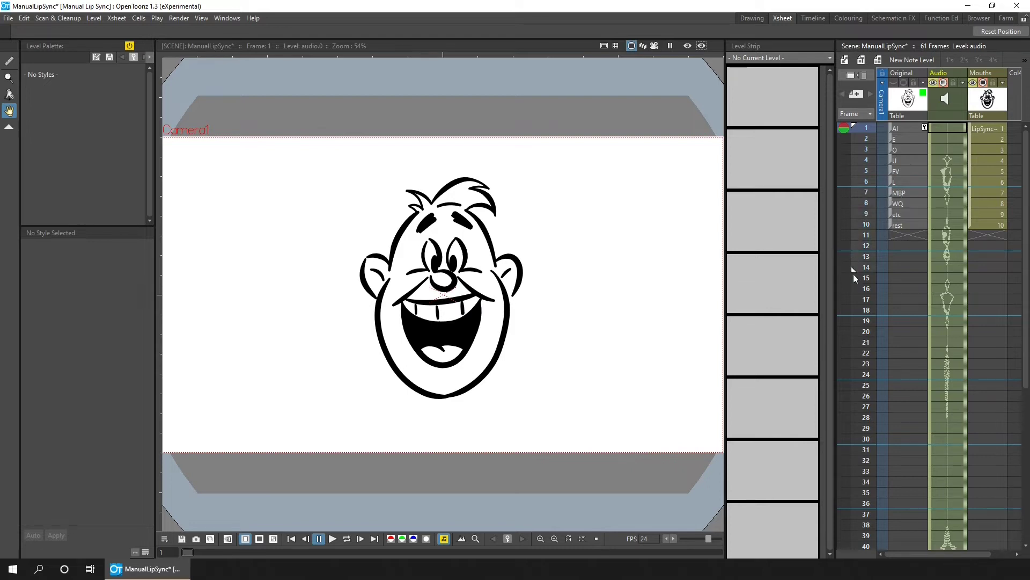
click(334, 538)
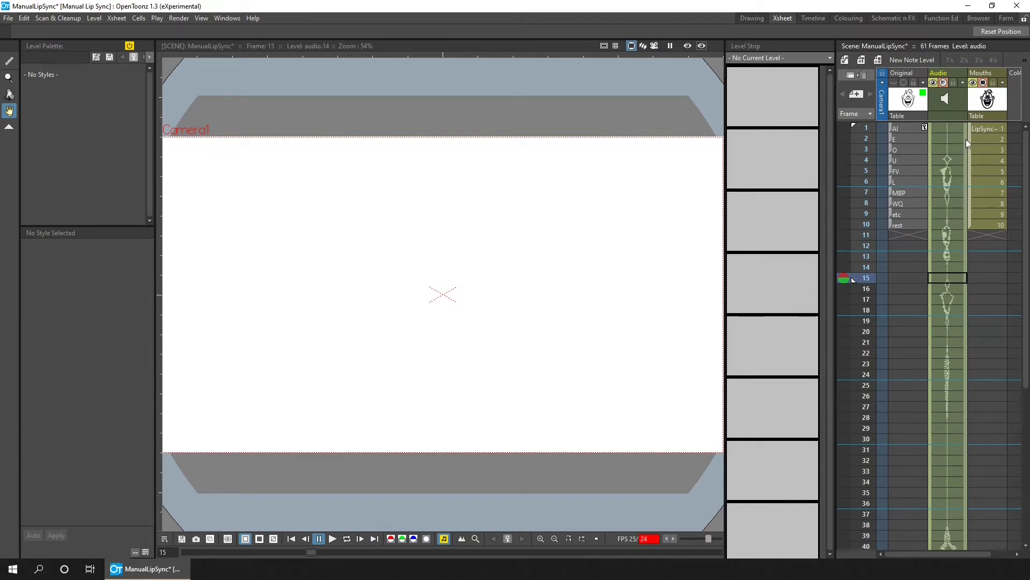
click(966, 288)
drag(964, 146, 964, 277)
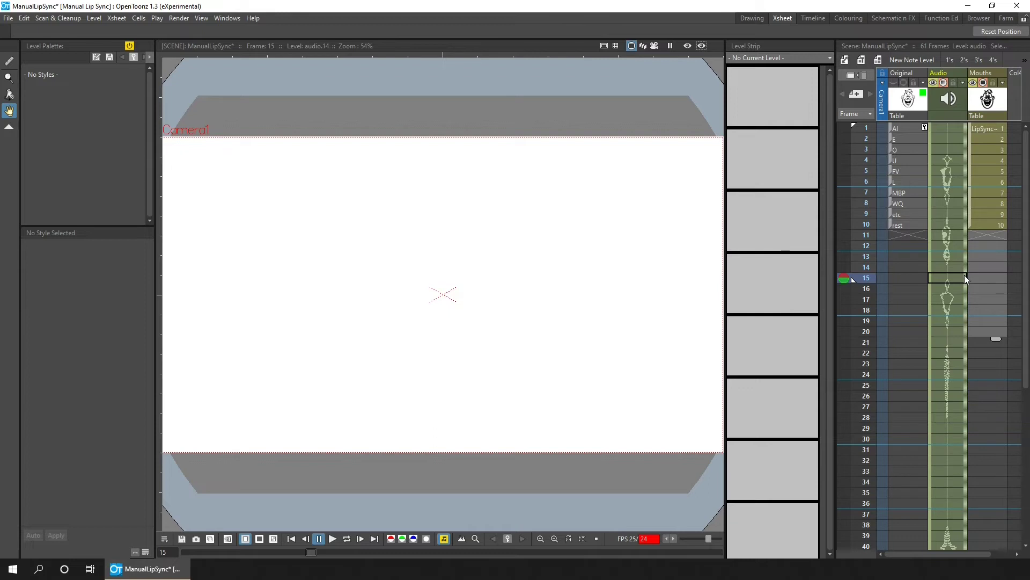
Scrub the Xsheet frames through all 61 frames of audio, then jump back to frame 1
drag(867, 128, 859, 418)
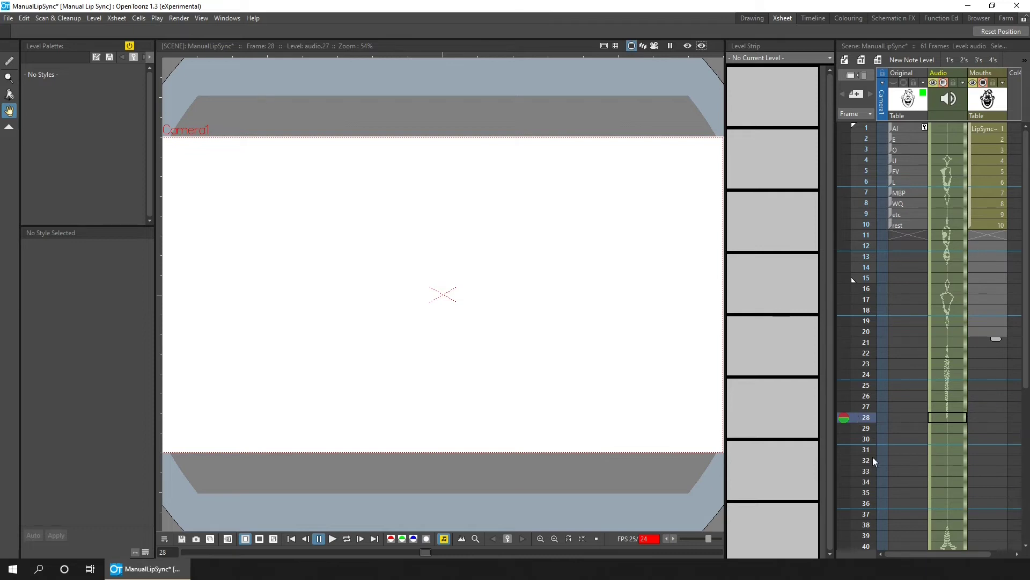
mouse_move(865, 463)
mouse_down()
mouse_move(860, 563)
mouse_move(861, 534)
mouse_up()
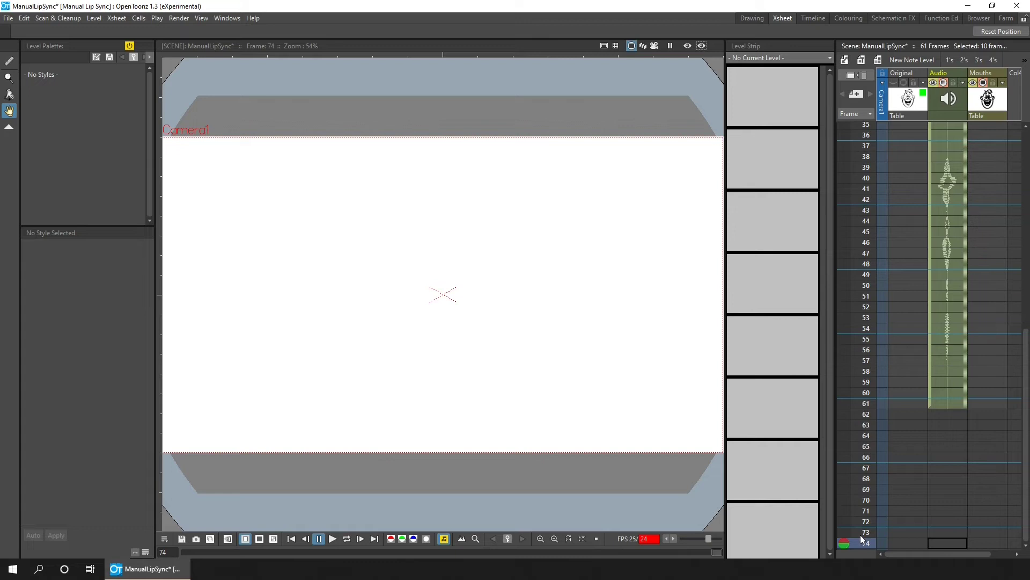
drag(865, 152, 856, 359)
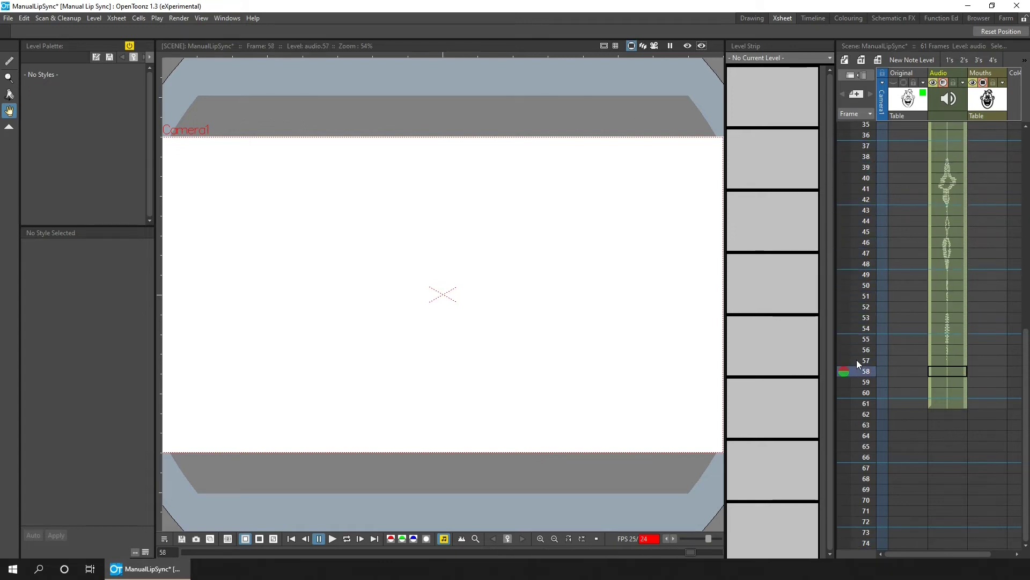
click(289, 537)
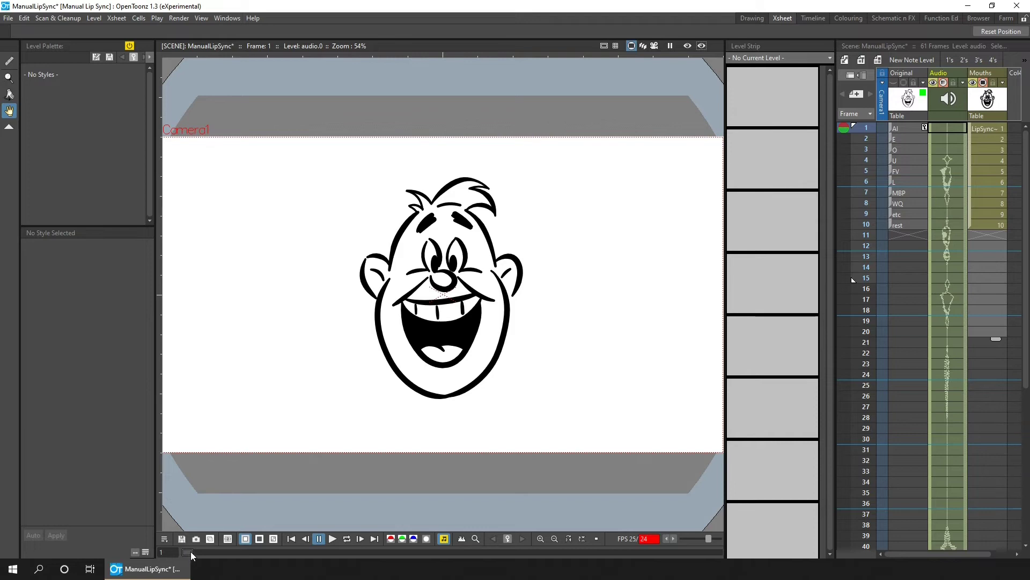
drag(191, 551, 712, 536)
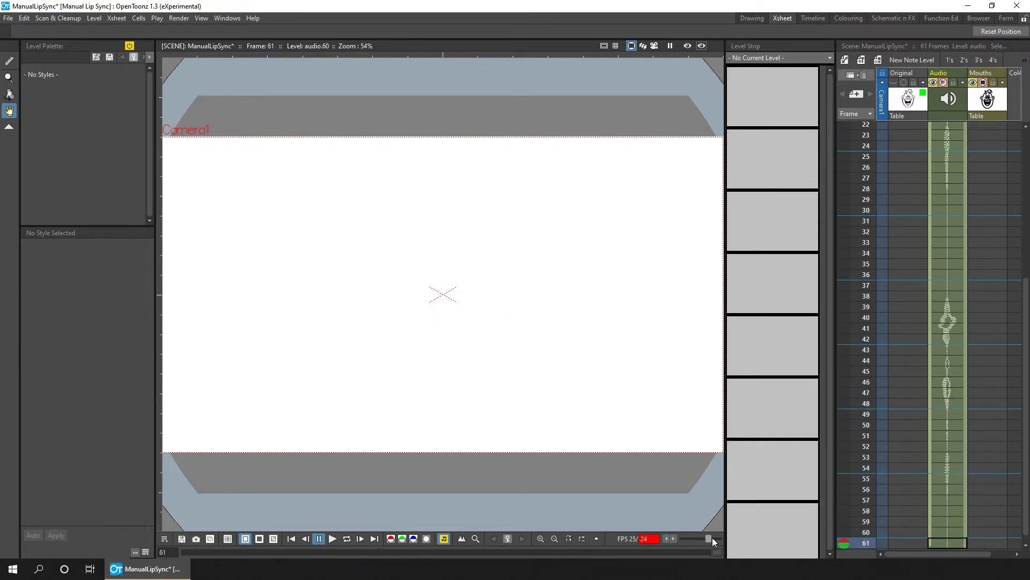
click(186, 550)
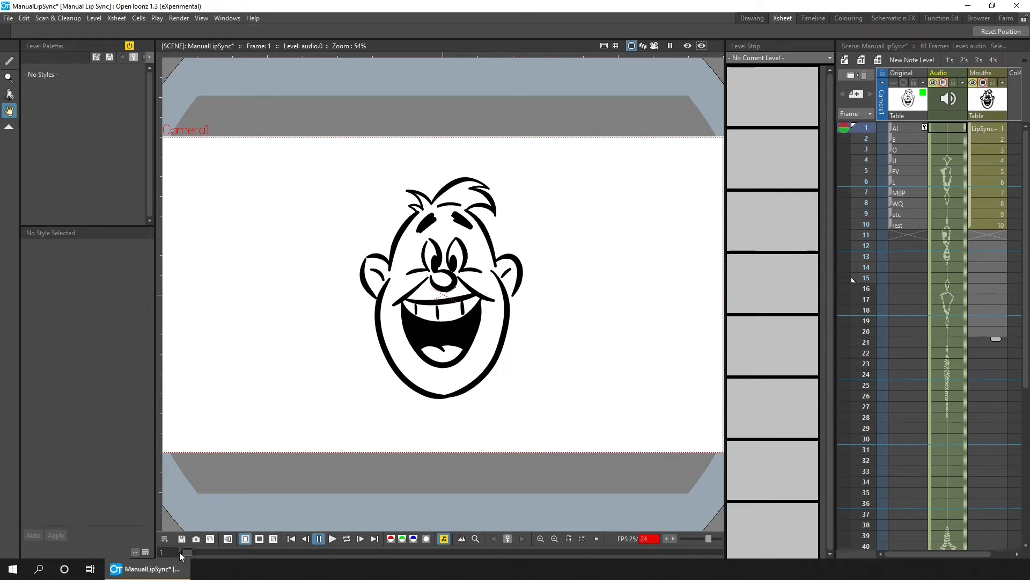
click(247, 552)
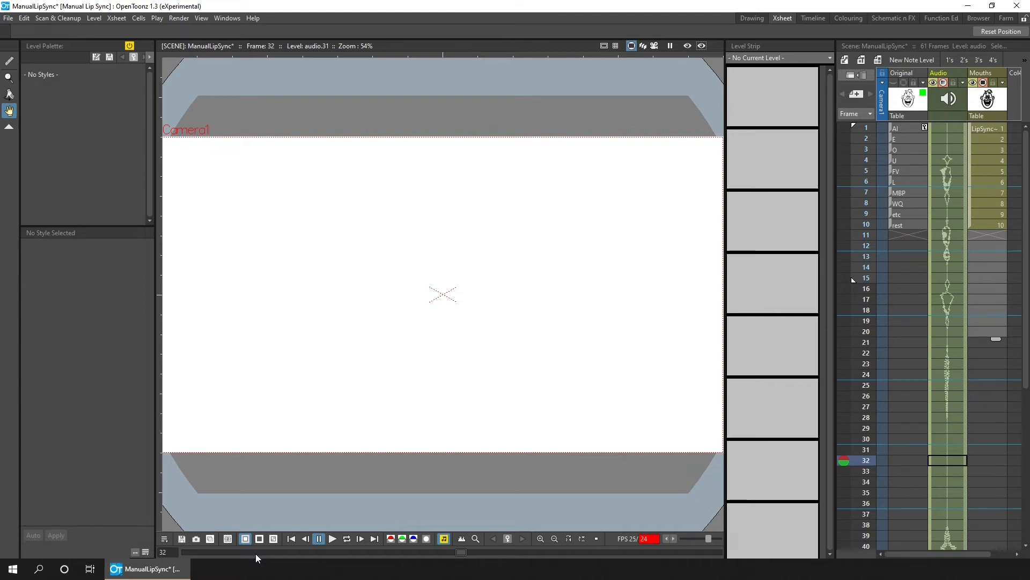
click(290, 538)
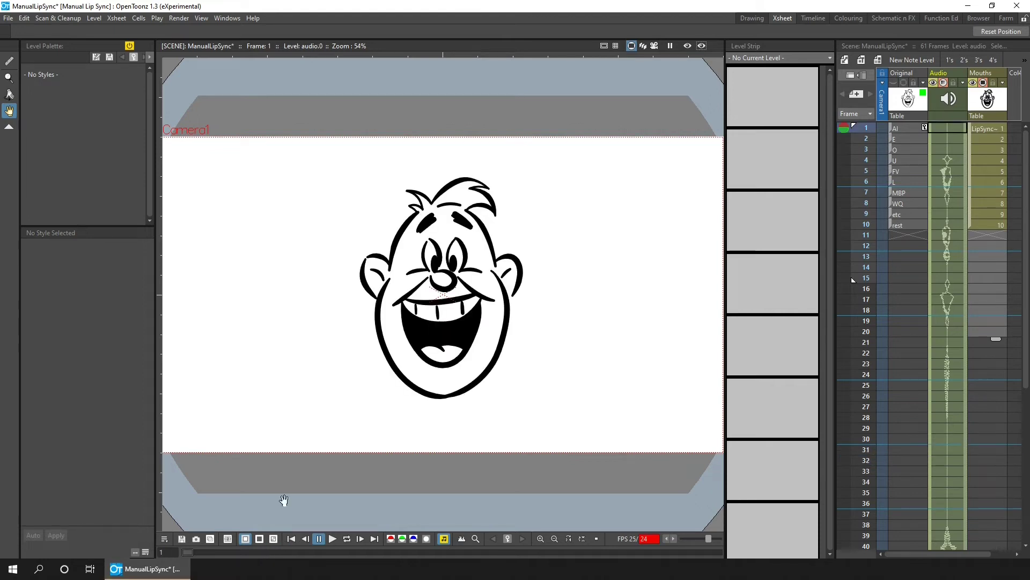
With the Brush, write AI, E, O, U, FV, L, MBP, WQ, etc and rest beside mouth drawings 1–10
click(990, 128)
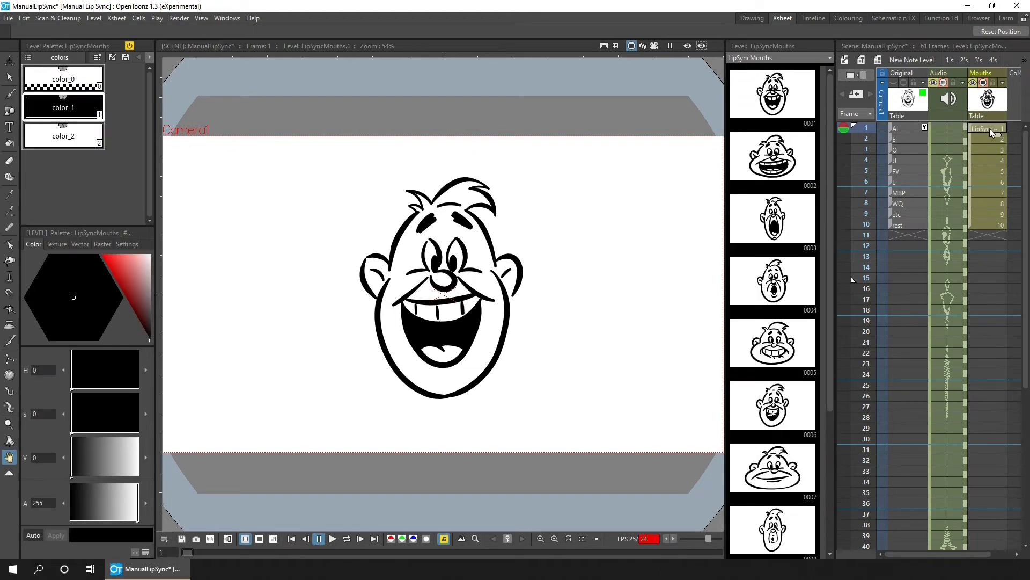
click(10, 95)
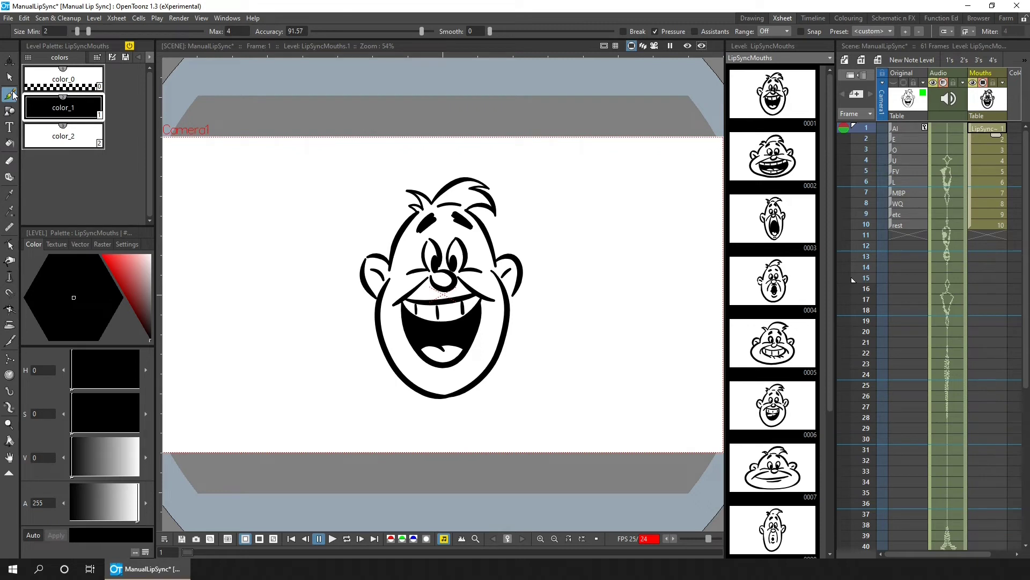
mouse_move(595, 228)
mouse_down()
mouse_move(601, 195)
mouse_move(639, 220)
mouse_move(617, 231)
mouse_up()
key(period)
key(period)
mouse_move(612, 189)
mouse_down()
mouse_move(622, 236)
mouse_move(644, 214)
mouse_move(620, 236)
mouse_up()
key(period)
key(period)
key(period)
key(period)
key(period)
drag(632, 210, 662, 238)
key(period)
mouse_move(589, 225)
mouse_down()
mouse_move(615, 217)
mouse_move(631, 236)
mouse_move(635, 215)
mouse_move(640, 229)
mouse_up()
key(period)
Save the labelled scene with Ctrl+S and return to frame 1
key(ctrl+s)
click(291, 538)
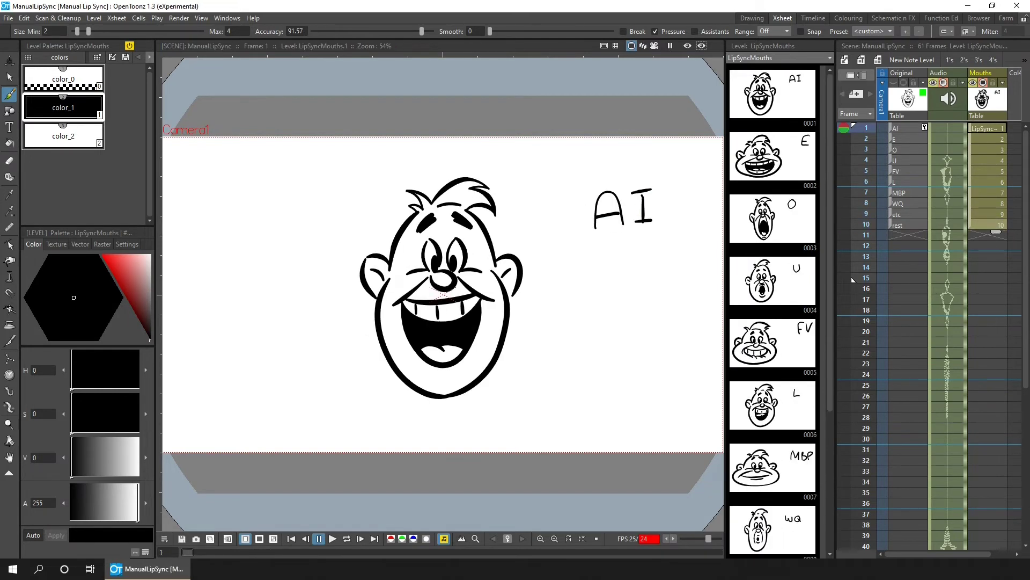
click(752, 139)
click(227, 18)
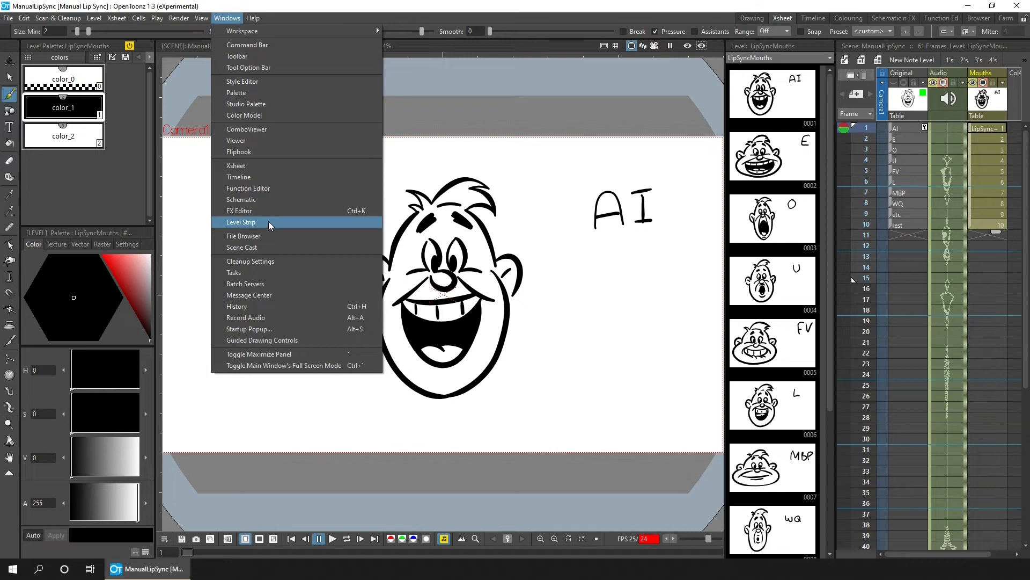
Leave only the rest mouth (drawing 10) on frame 1 of the Mouths column, then save
click(228, 8)
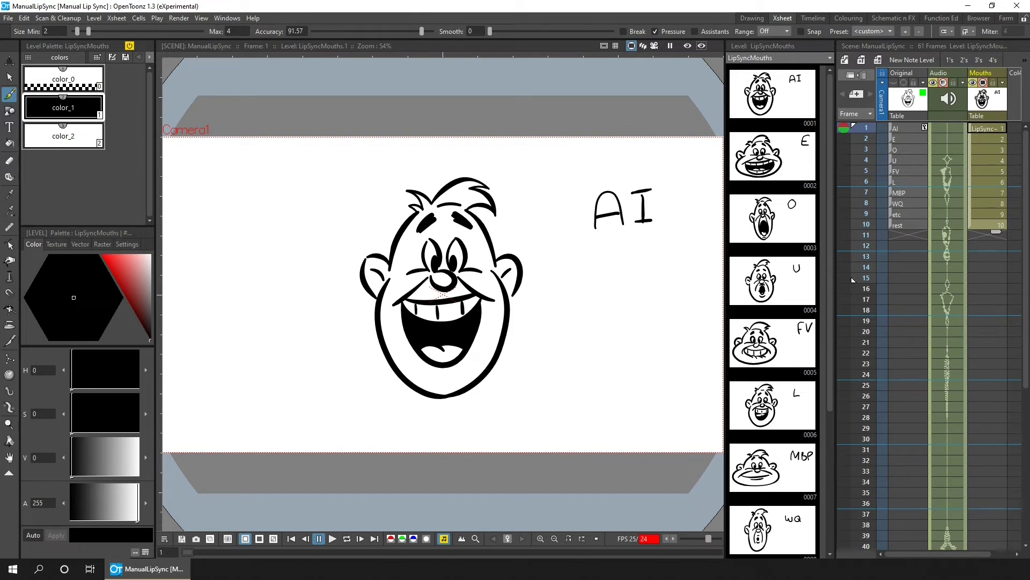
click(990, 123)
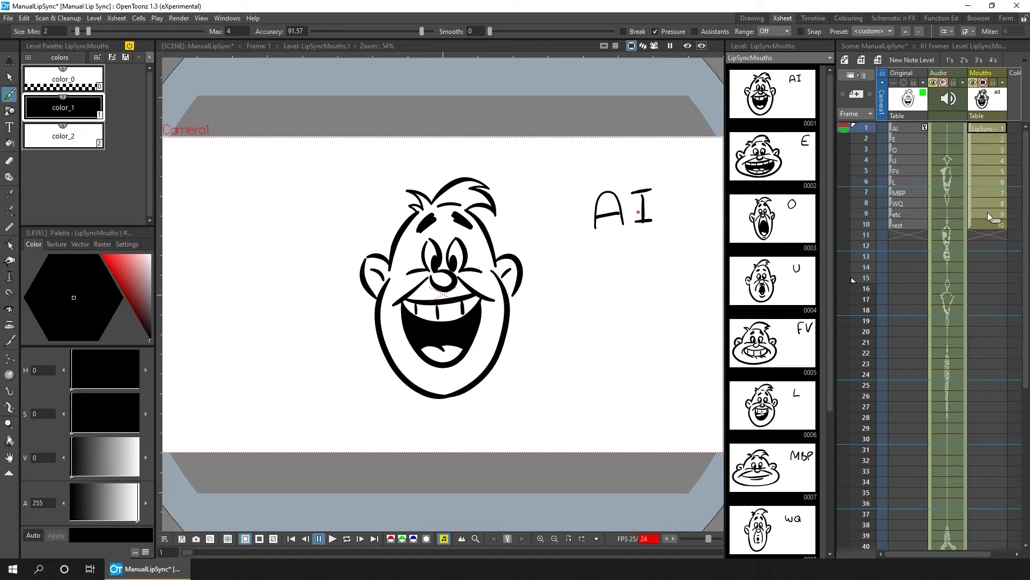
drag(970, 222, 974, 129)
key(ctrl+s)
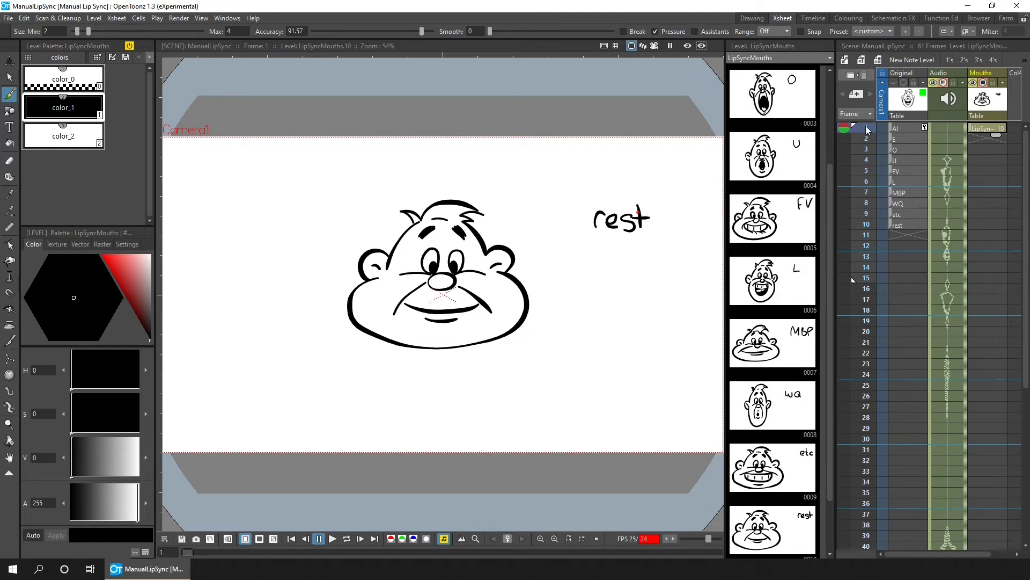
Scrub the opening frames and extend the rest mouth to cover frames 1–2
click(865, 160)
drag(868, 170, 860, 246)
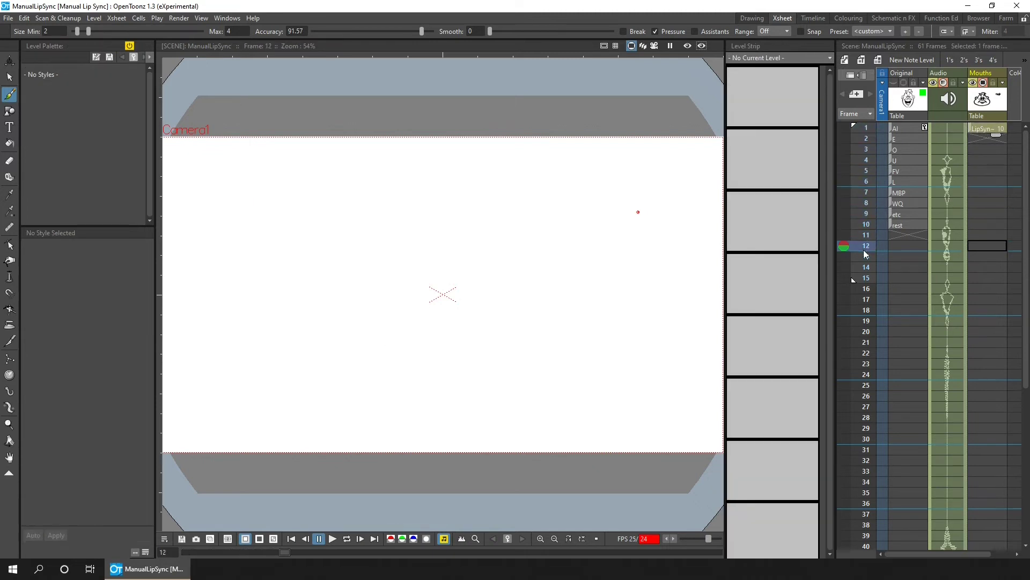
click(861, 142)
drag(860, 150, 867, 263)
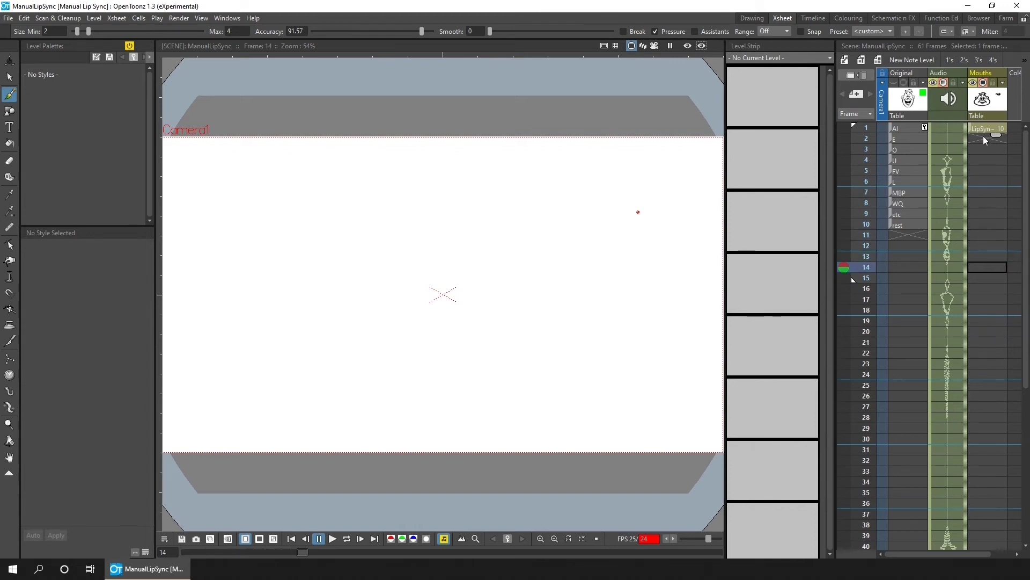
drag(993, 134, 994, 147)
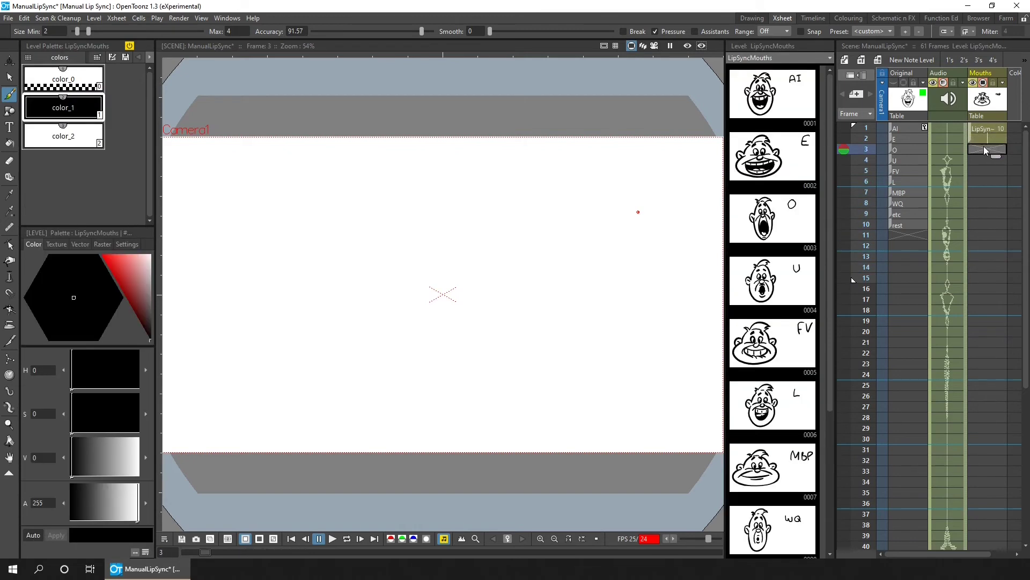
drag(828, 134, 829, 284)
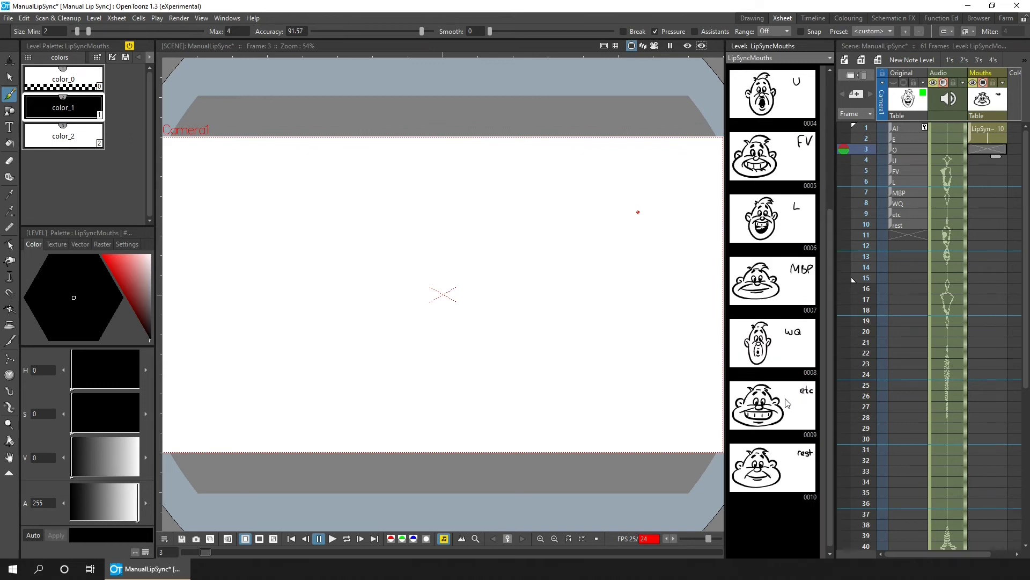
Drop the etc mouth into frame 3 and the E mouth into frame 5 from the Level Strip
click(798, 410)
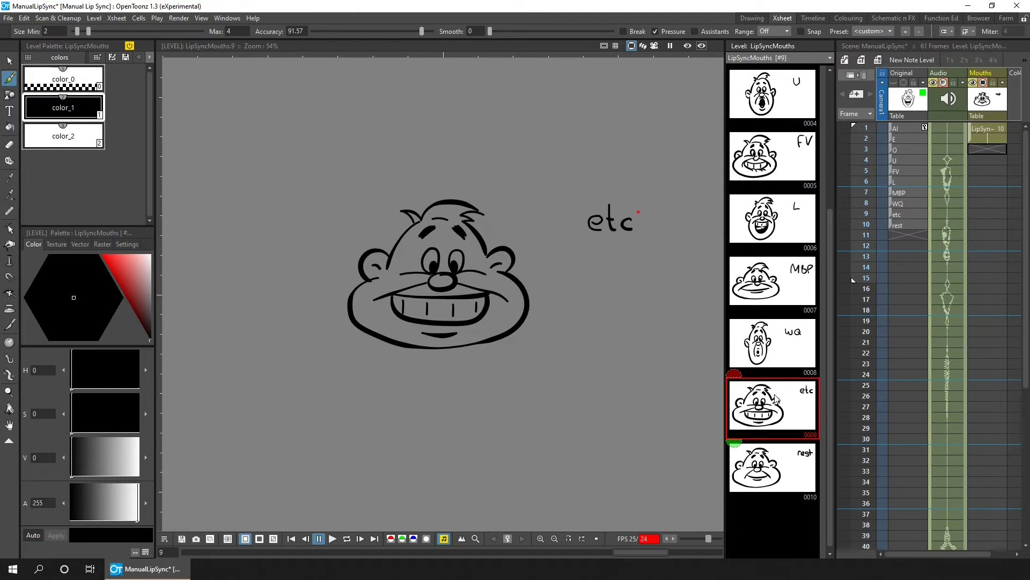
drag(774, 397, 982, 149)
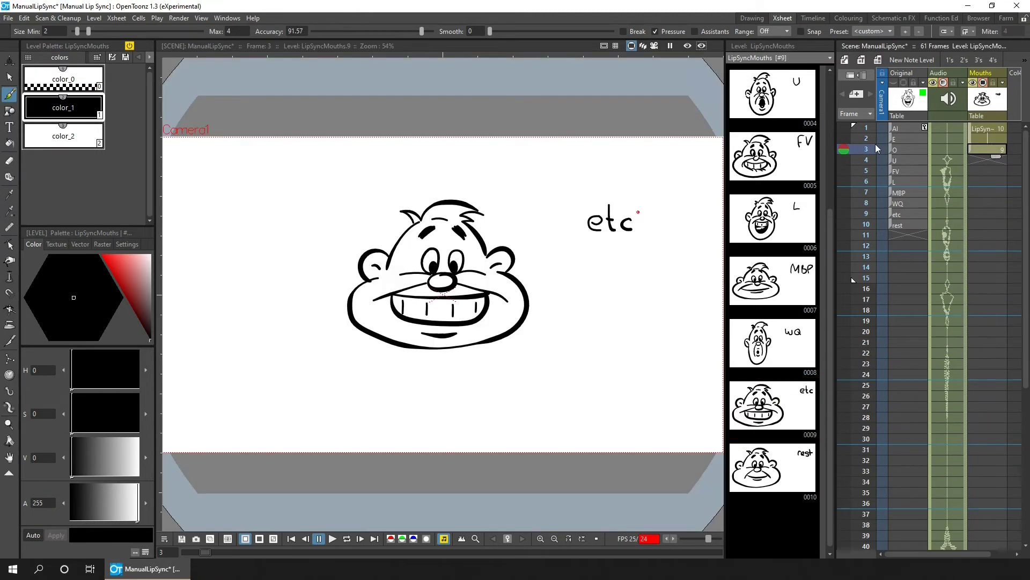
key(Down)
key(Down)
key(Down)
key(Down)
key(Down)
key(Down)
key(Down)
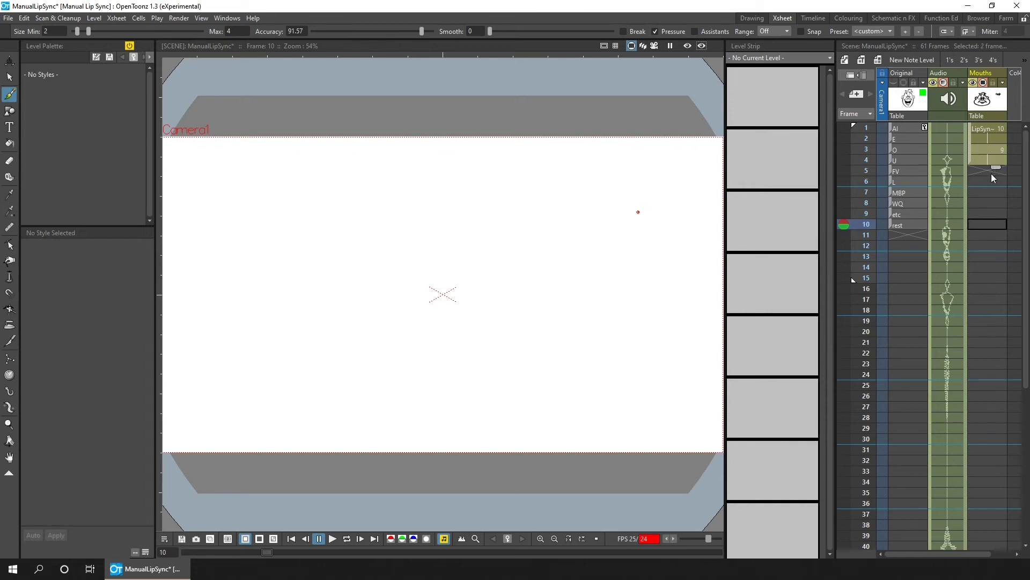
click(981, 170)
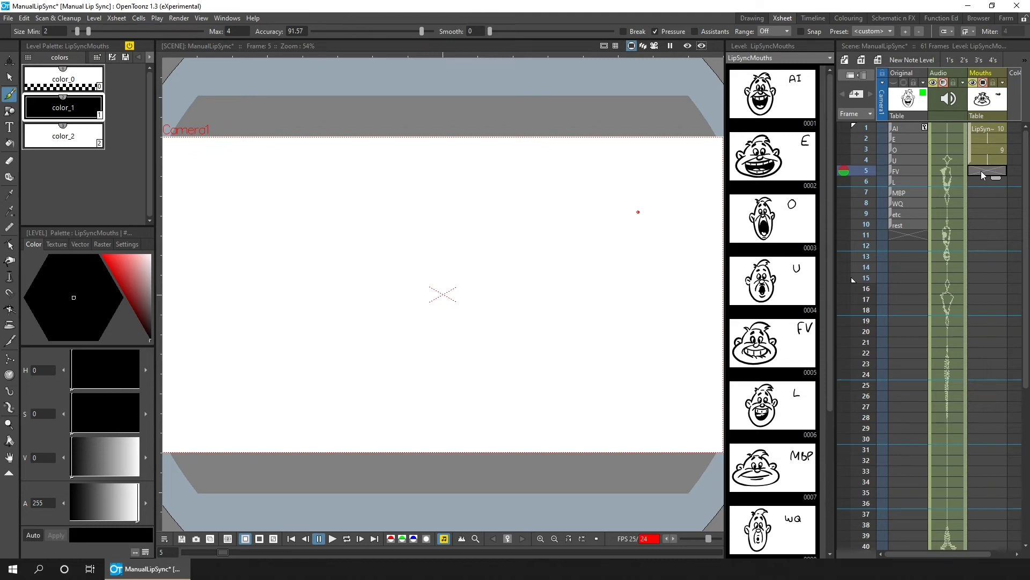
drag(772, 156, 988, 170)
Place the etc mouth at frame 10, hold it through frame 14, and scrub to preview
click(998, 224)
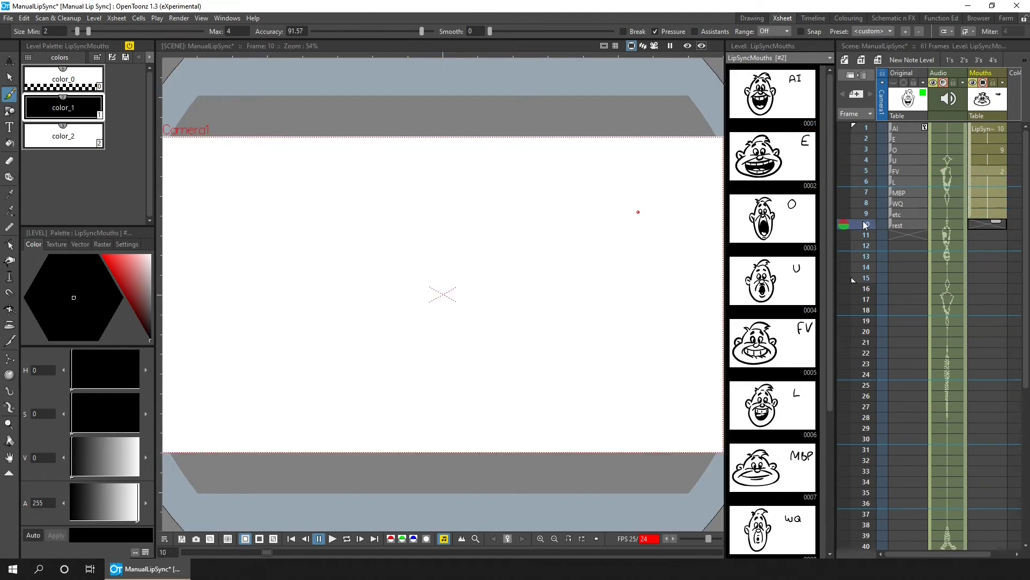
scroll(773, 322, down, 3)
drag(773, 405, 987, 225)
drag(870, 172, 867, 257)
click(998, 226)
drag(998, 234, 991, 274)
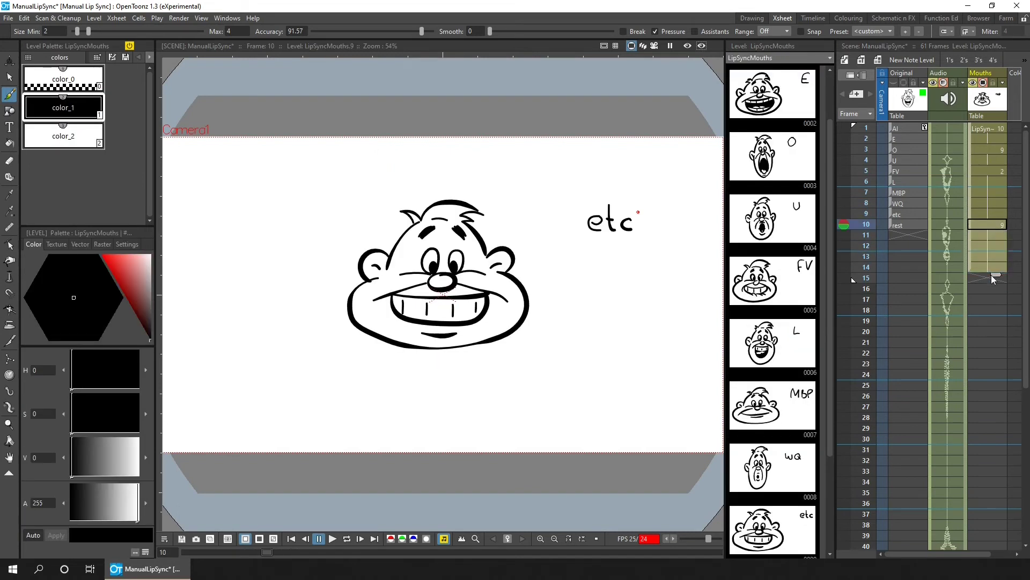
drag(866, 129, 868, 265)
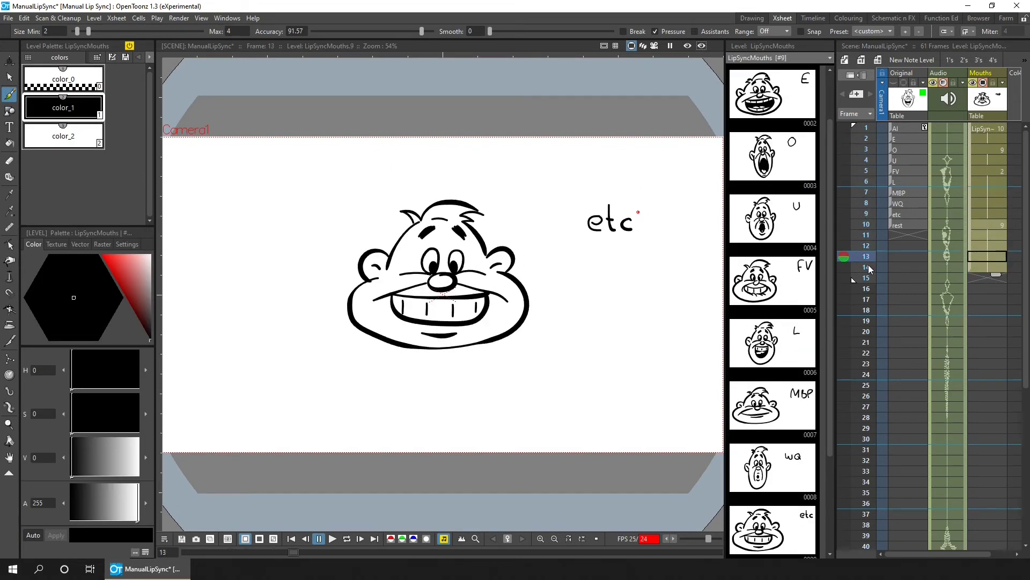
Save, then hold the etc mouth (drawing 9) from frame 14 down to about frame 37
click(865, 128)
key(ctrl+s)
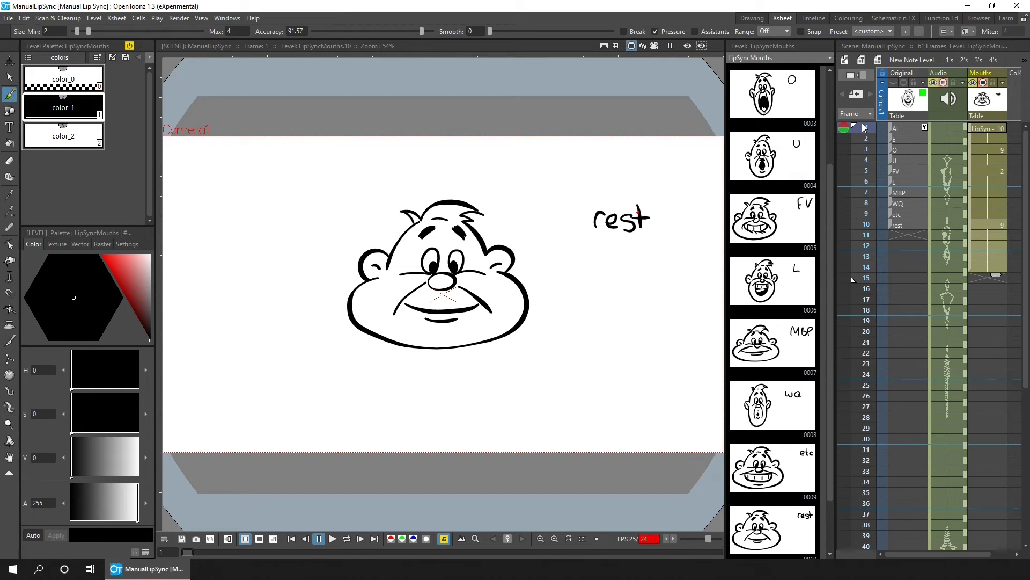
click(984, 266)
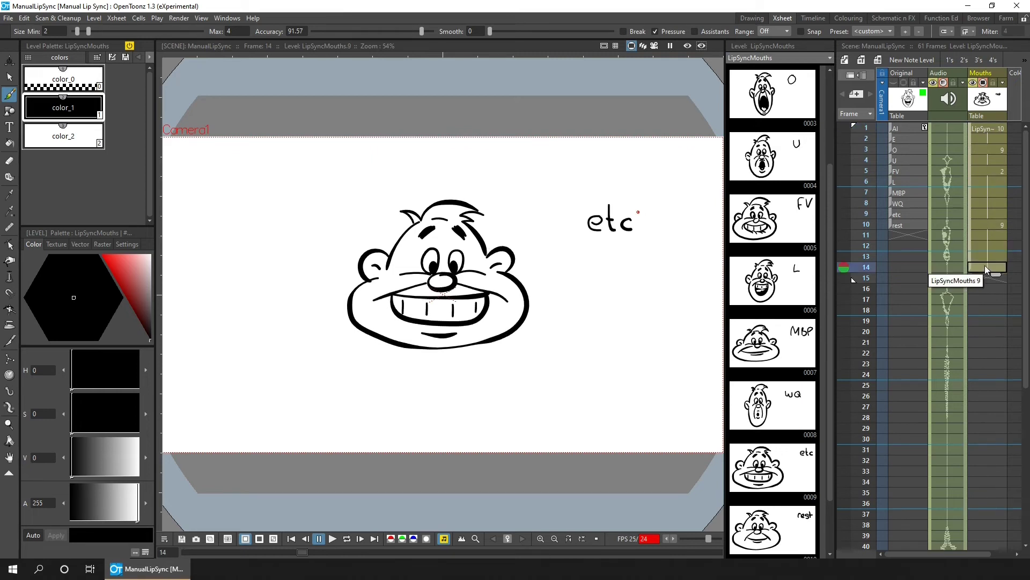
drag(996, 276, 996, 521)
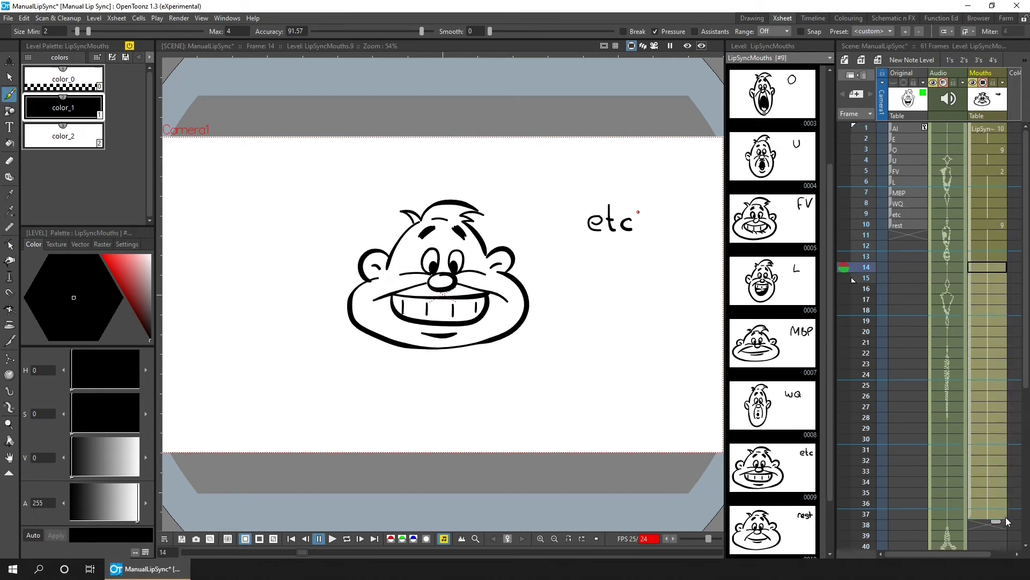
drag(864, 268, 875, 447)
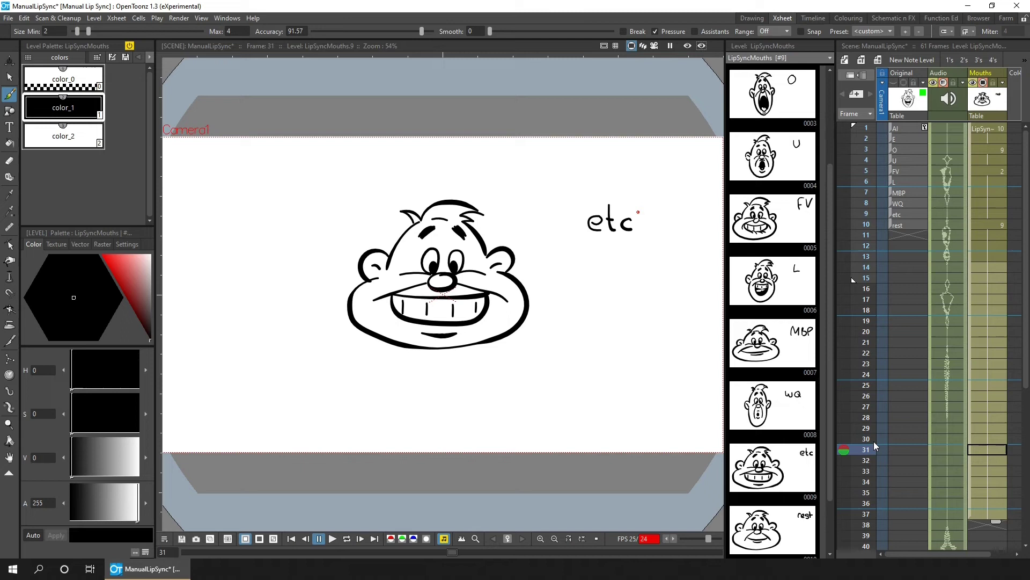
click(140, 19)
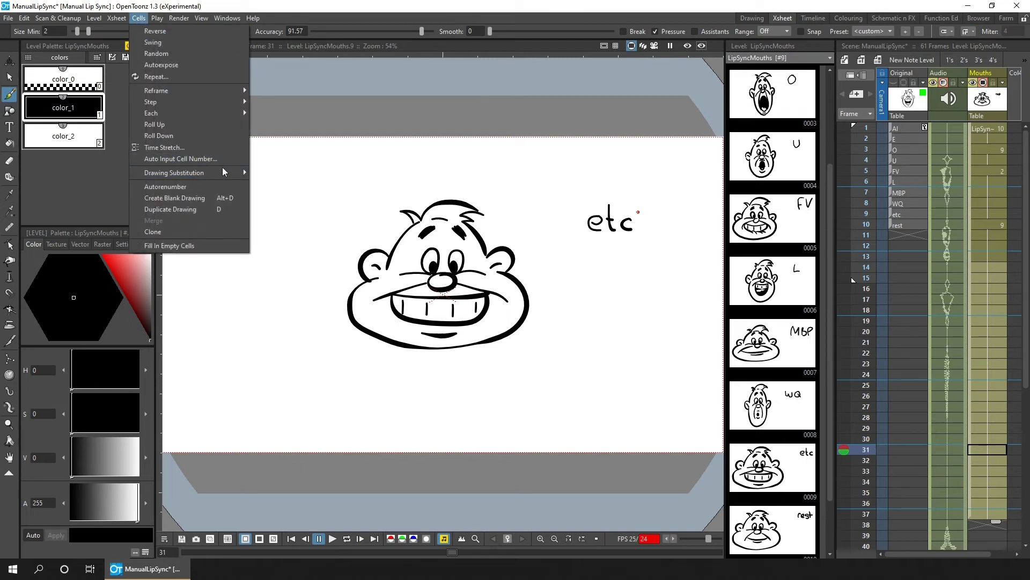
mouse_move(222, 173)
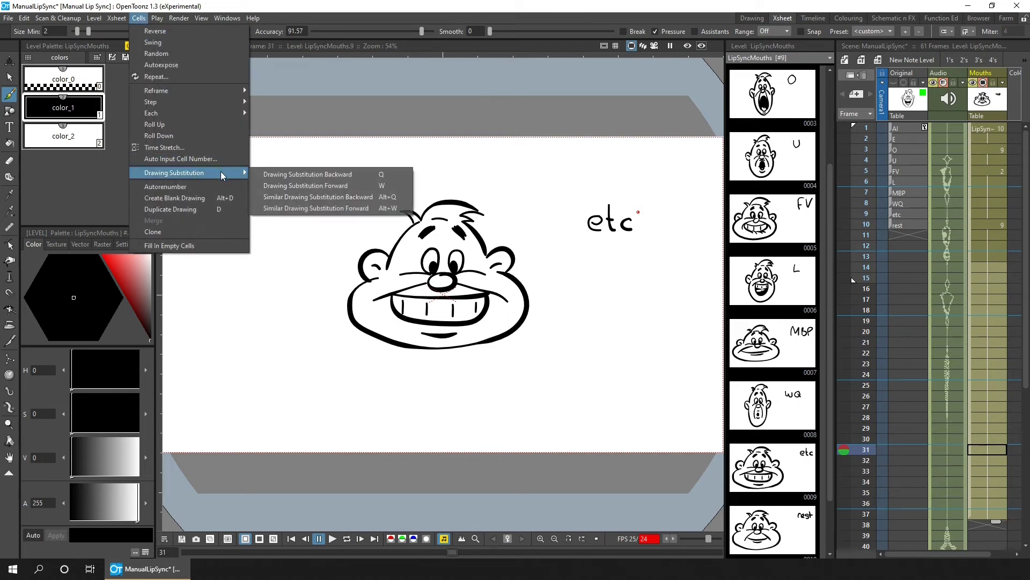
click(394, 178)
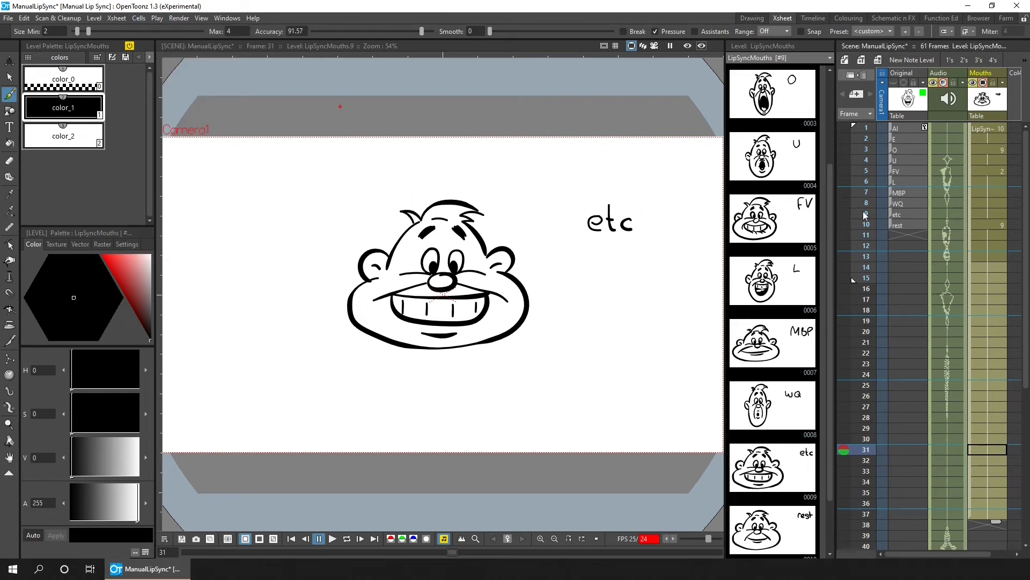
Switch Mouths frames 15 and 16 to the E mouth (drawing 2) with W, then scrub to check
drag(866, 223, 868, 295)
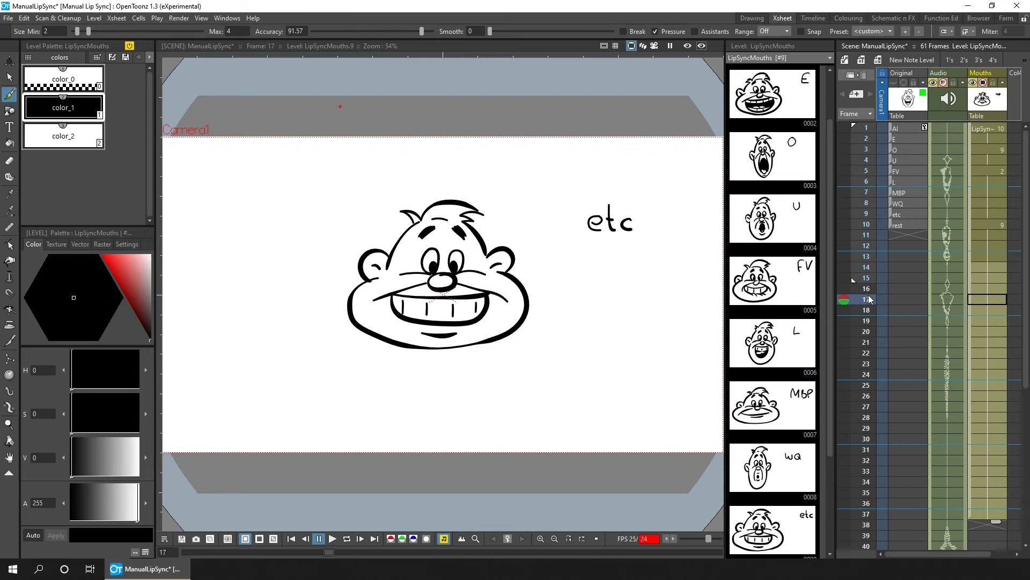
click(990, 274)
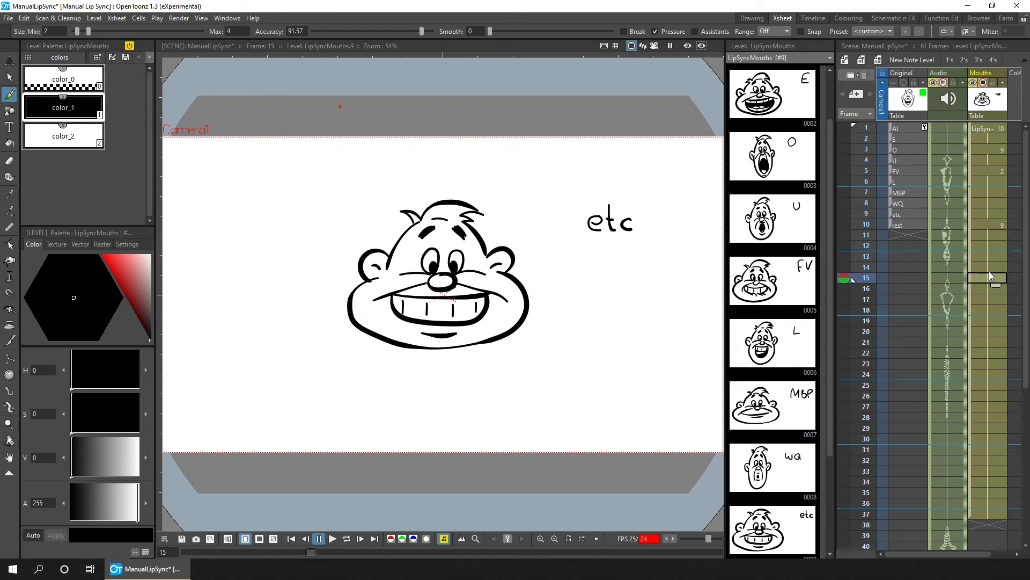
key(w)
key(w)
key(w)
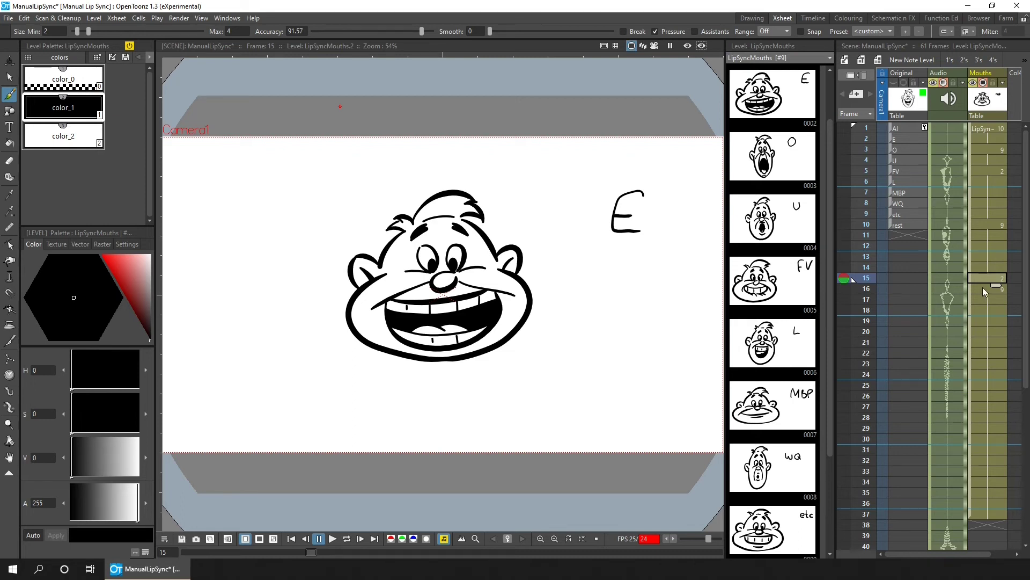
click(983, 288)
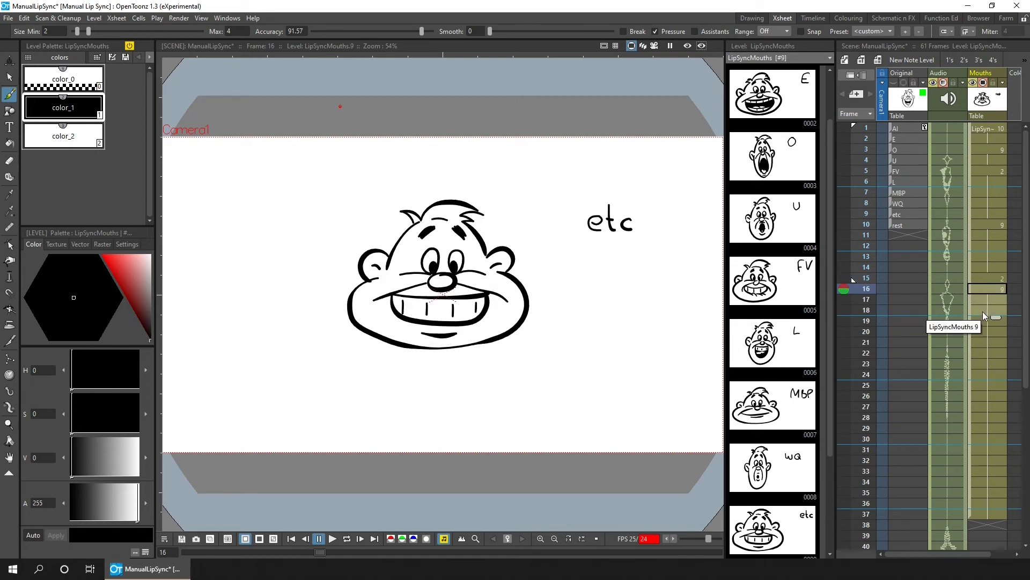
key(w)
key(w)
key(w)
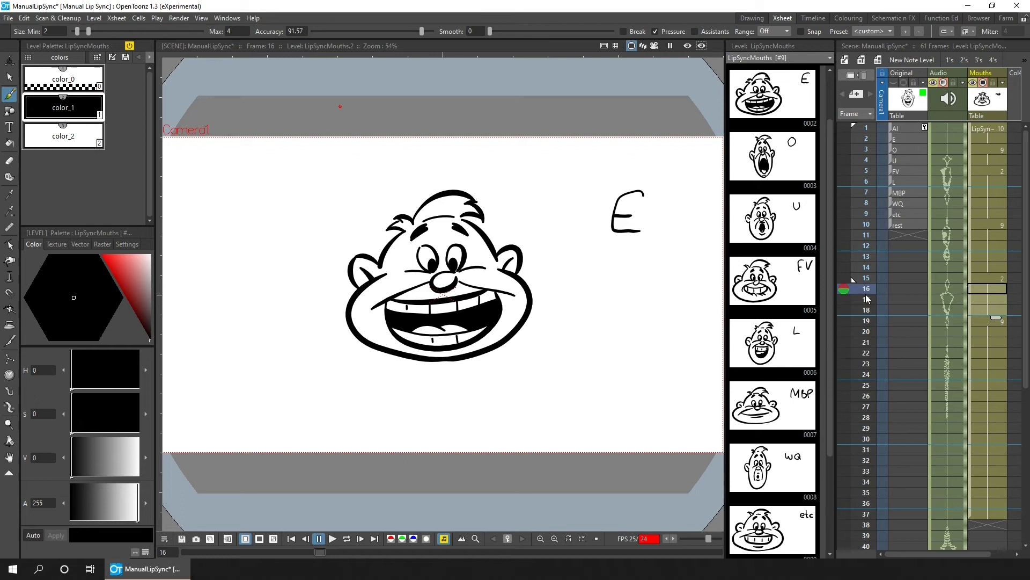
drag(866, 299, 882, 385)
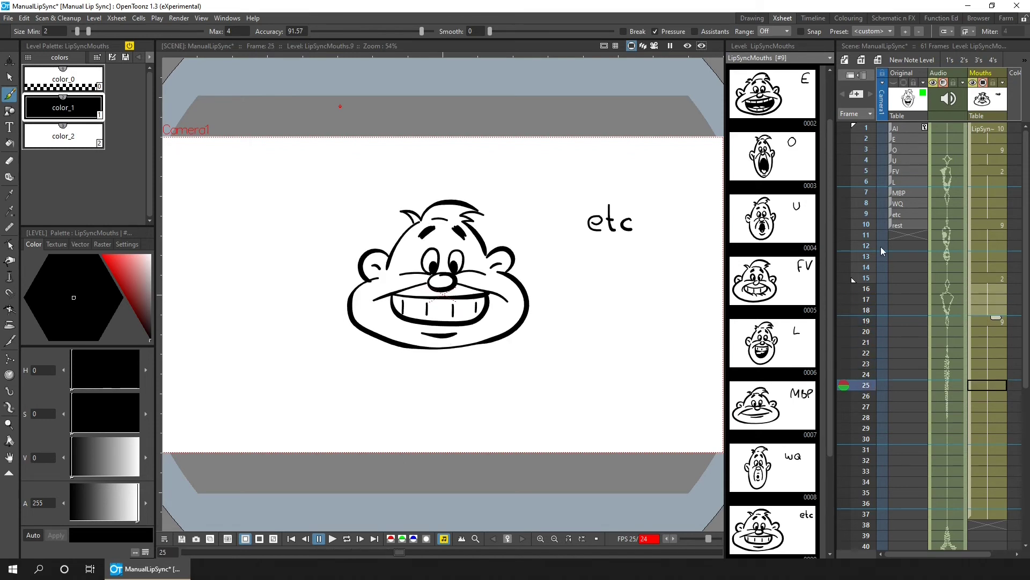
drag(867, 288, 871, 418)
Save, then stretch the etc mouth from frame 37 down to about frame 57
key(ctrl+s)
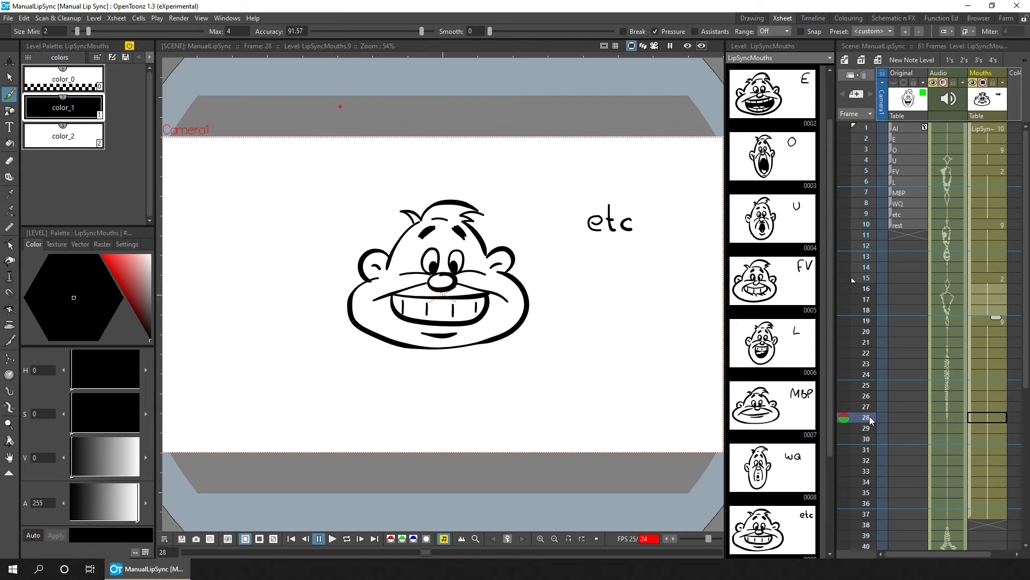
scroll(1022, 420, down, 5)
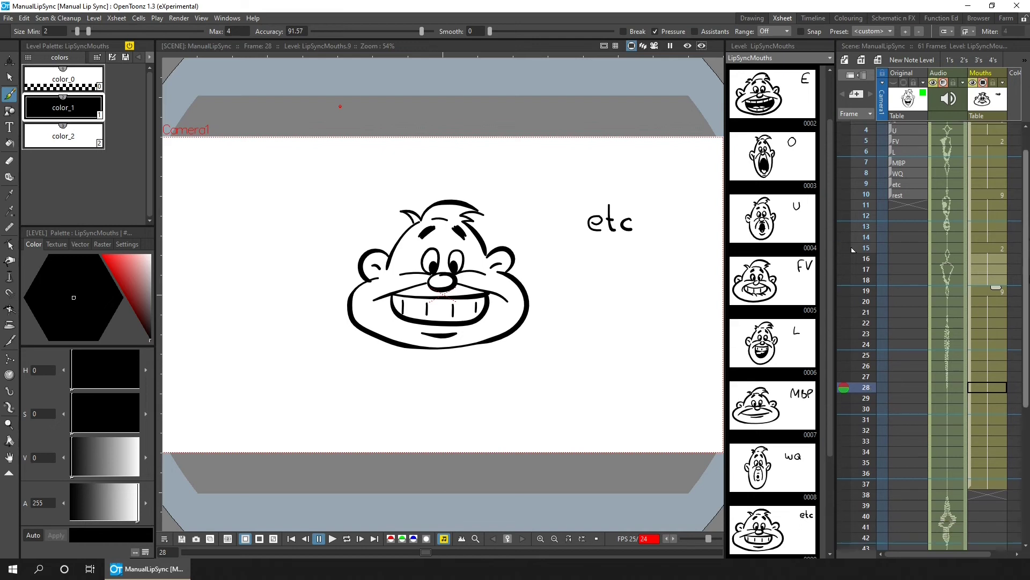
click(986, 277)
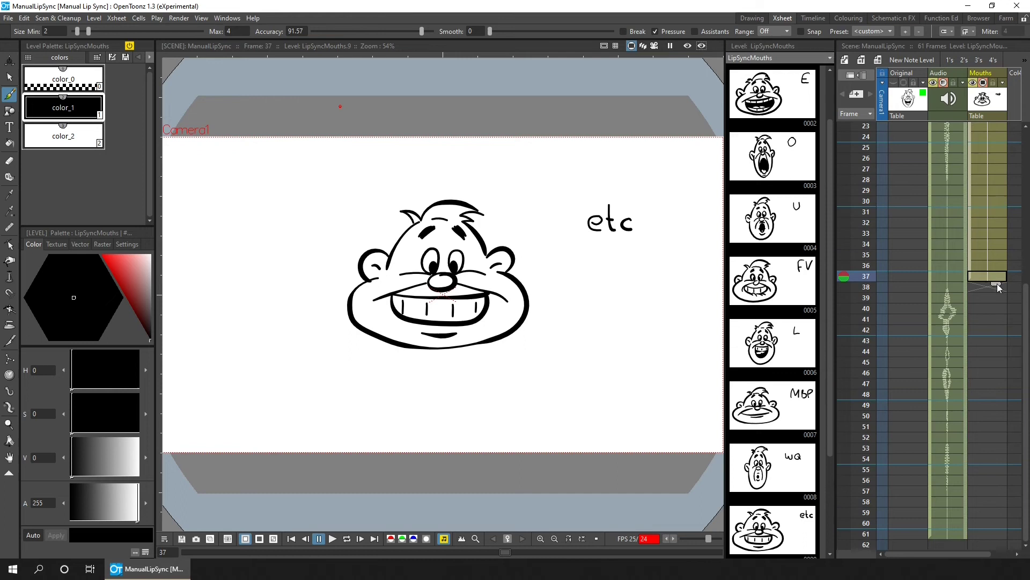
drag(997, 290, 985, 531)
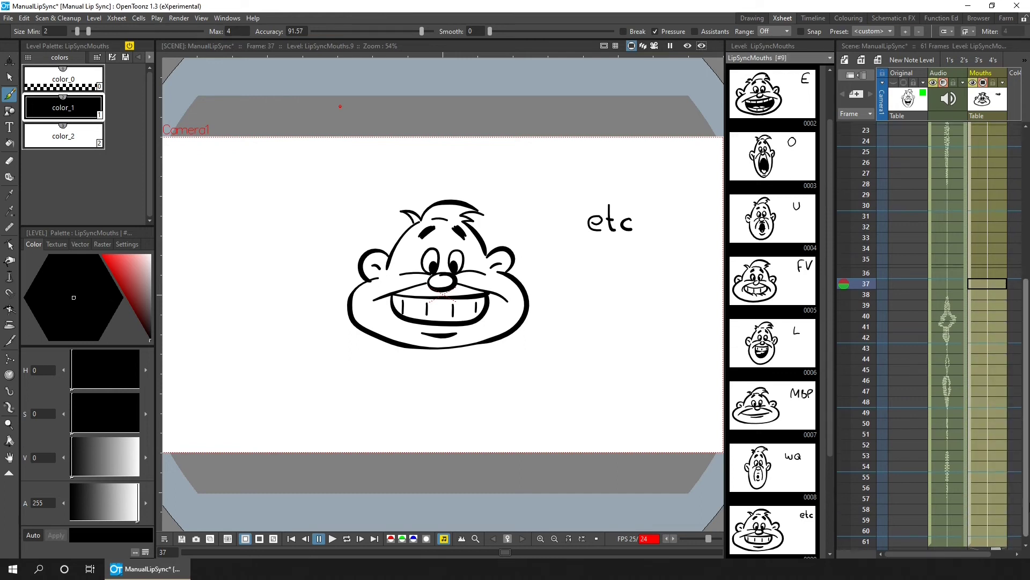
scroll(1024, 415, up, 5)
Save the scene and set the Skeleton Tool to Animate mode
key(ctrl+s)
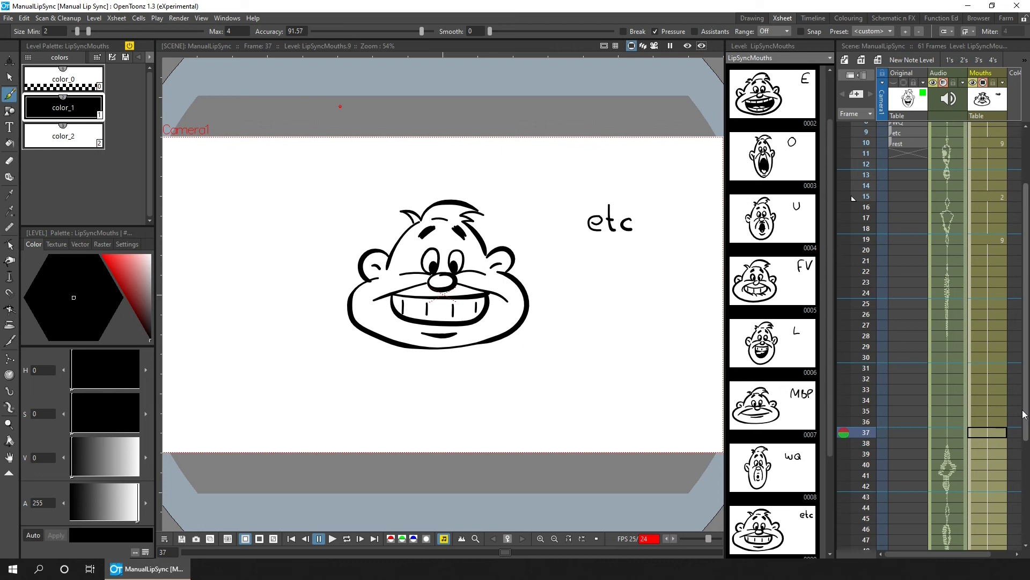
click(9, 359)
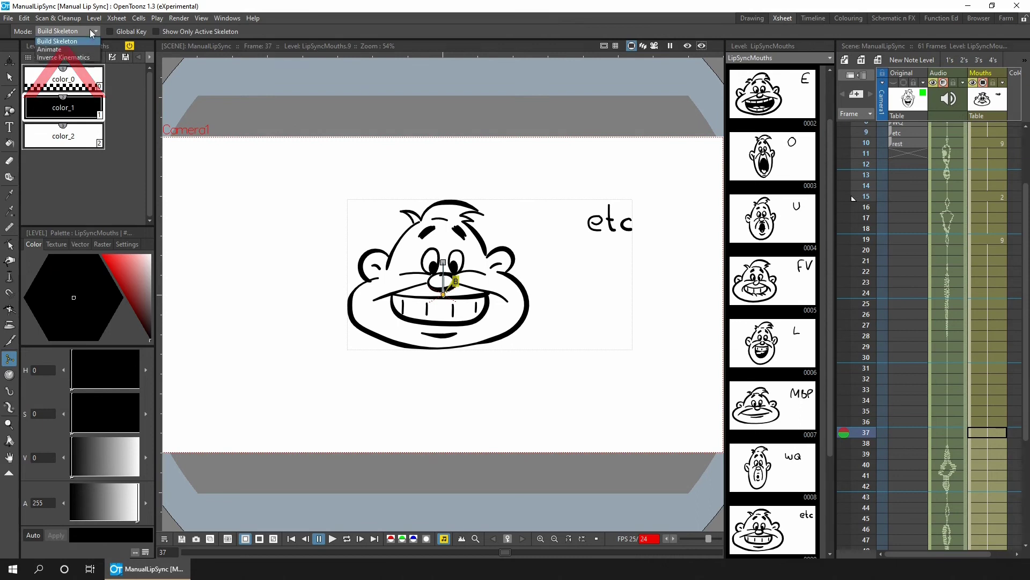
click(67, 31)
click(67, 50)
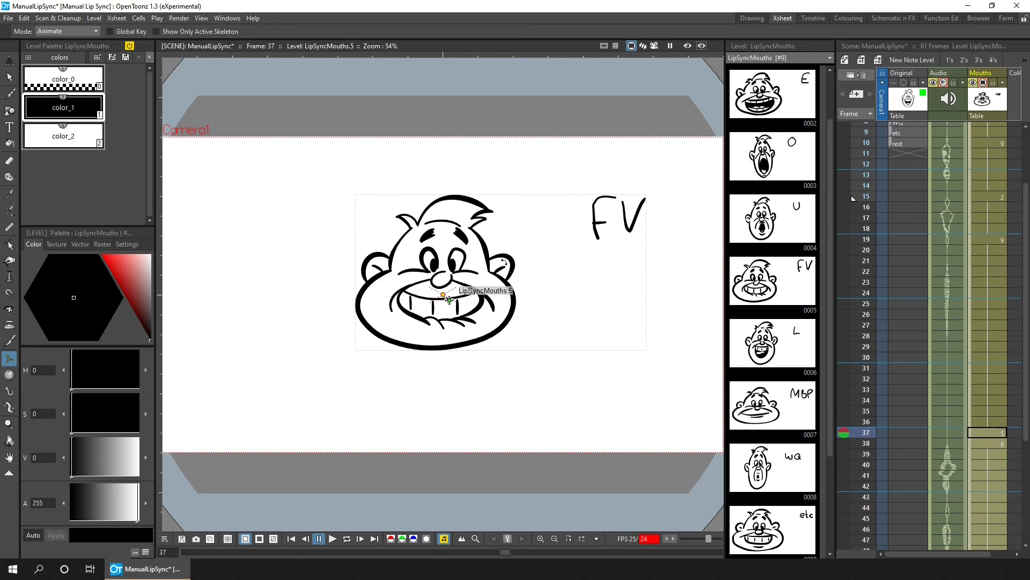
Change frame 37's mouth by typing 8 for WQ, then cycle with W to the etc drawing
key(Down)
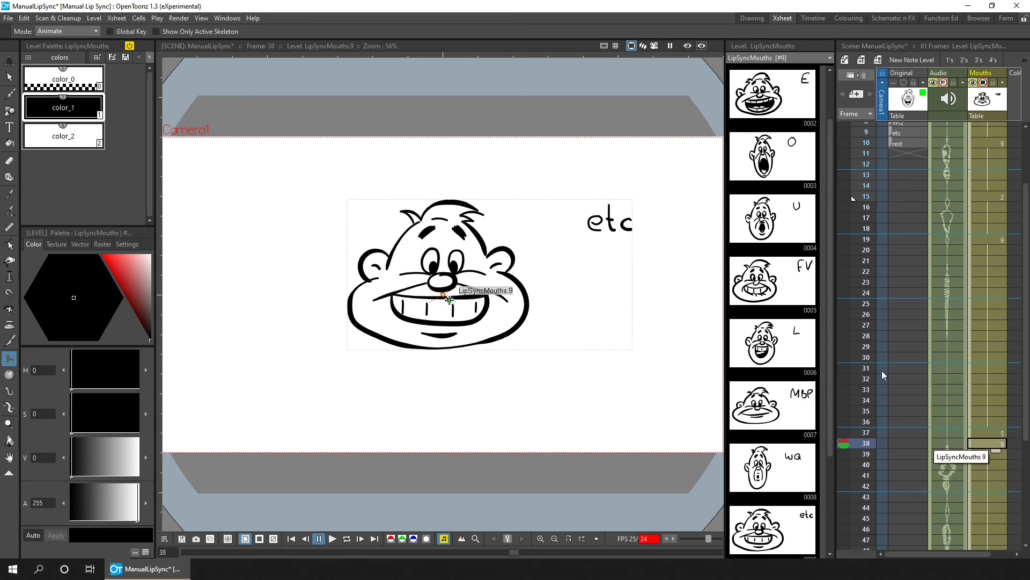
key(Down)
key(Down)
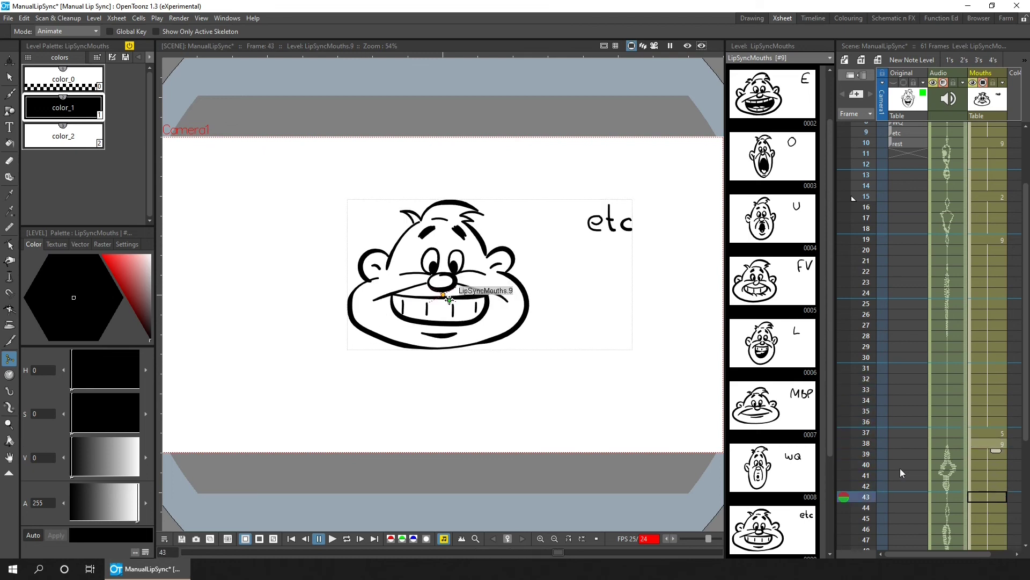
key(Up)
key(Up)
key(Up)
text(8)
key(Return)
key(w)
key(w)
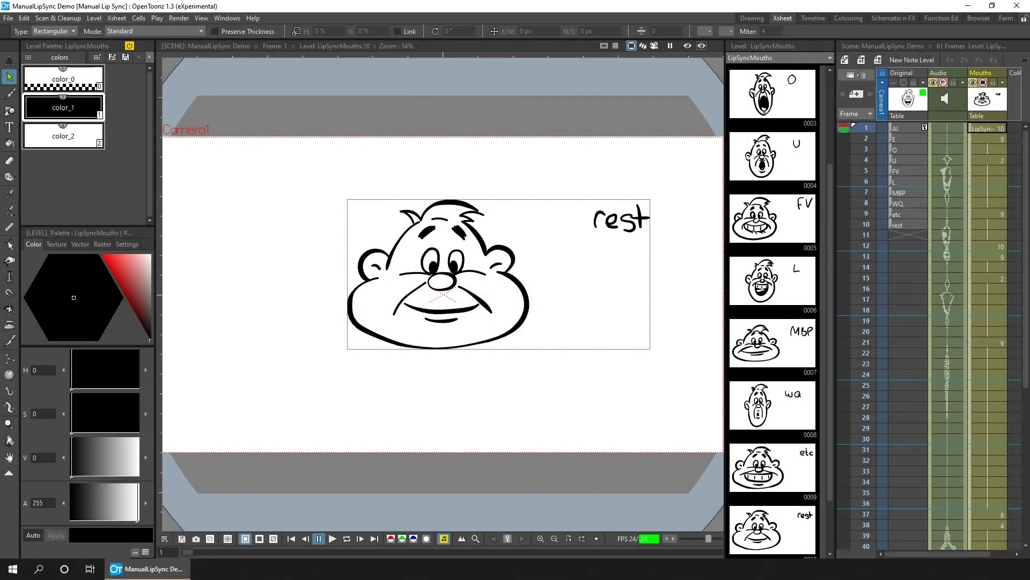
Play the ManualLipSync Demo mouth animation from frame 1 through frame 61
click(331, 539)
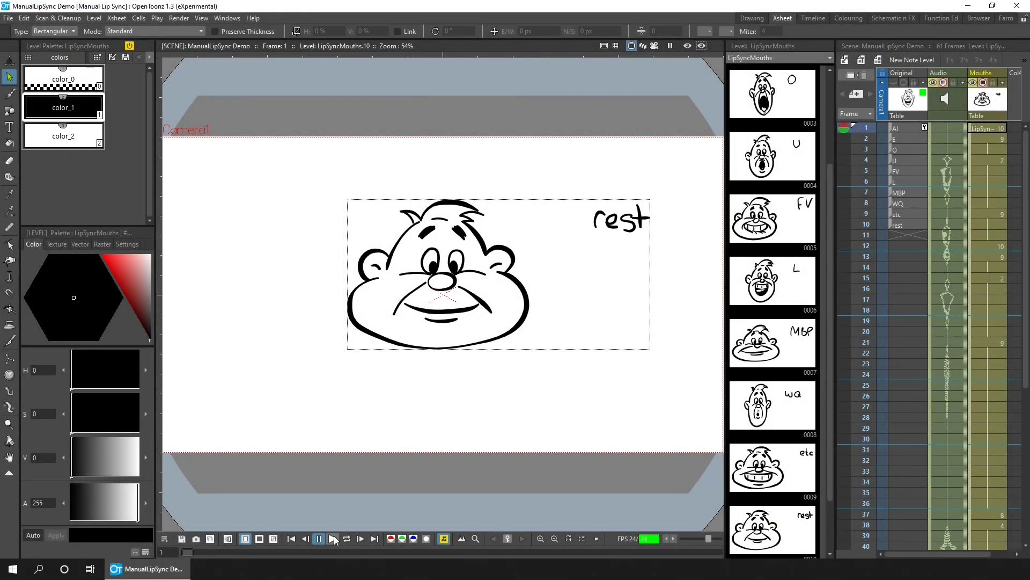